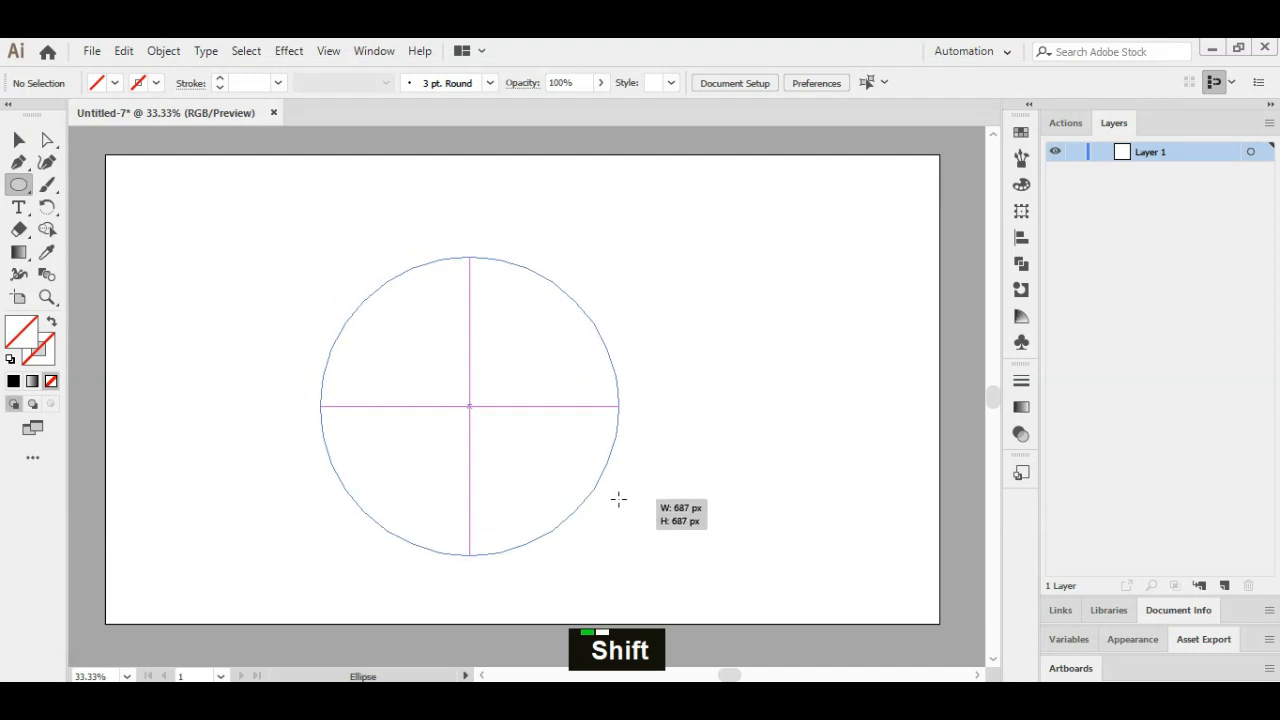
Fill the drawn circle with black and move it slightly up on the artboard.
{"action": "left_click", "coordinate": [115, 83]}
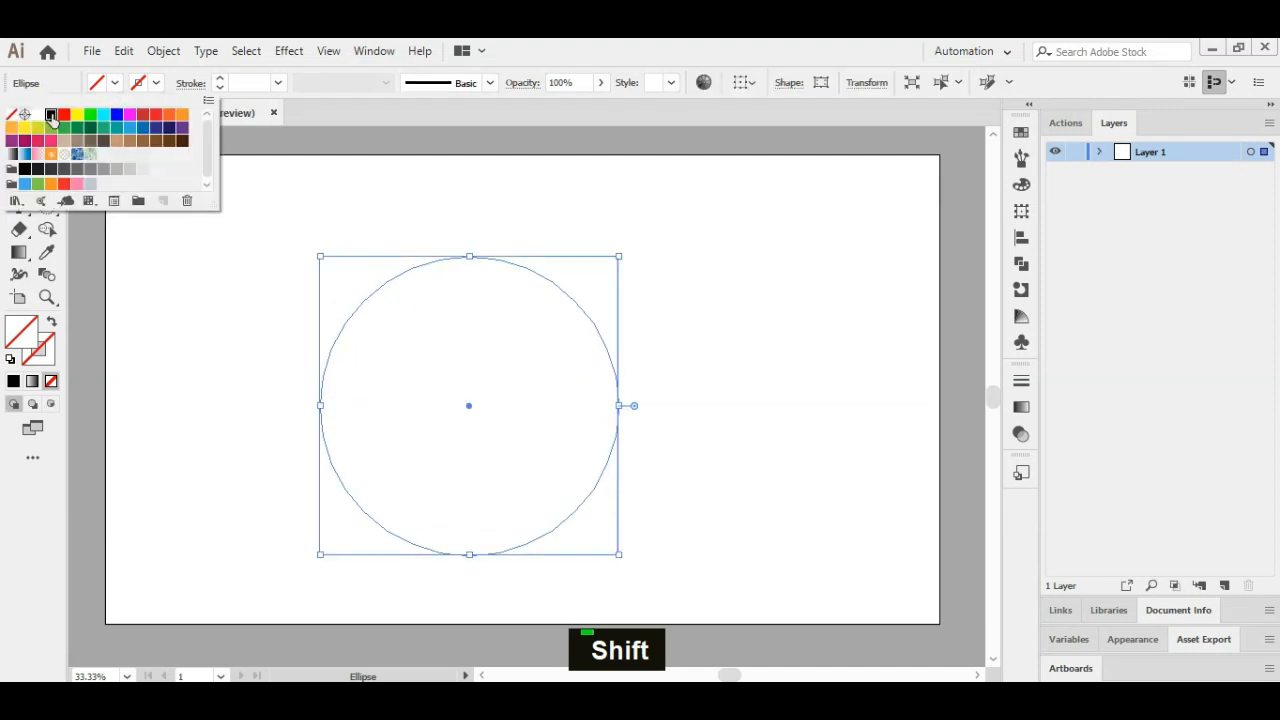
{"action": "left_click", "coordinate": [51, 116]}
{"action": "key", "text": "Escape"}
{"action": "key", "text": "v"}
{"action": "left_click_drag", "start_coordinate": [340, 342], "coordinate": [333, 320]}
Draw one vertical and one horizontal line through the circle's centre, both extending past its edge, with the Line Segment tool.
{"action": "left_click", "coordinate": [20, 188]}
{"action": "left_click", "coordinate": [90, 274]}
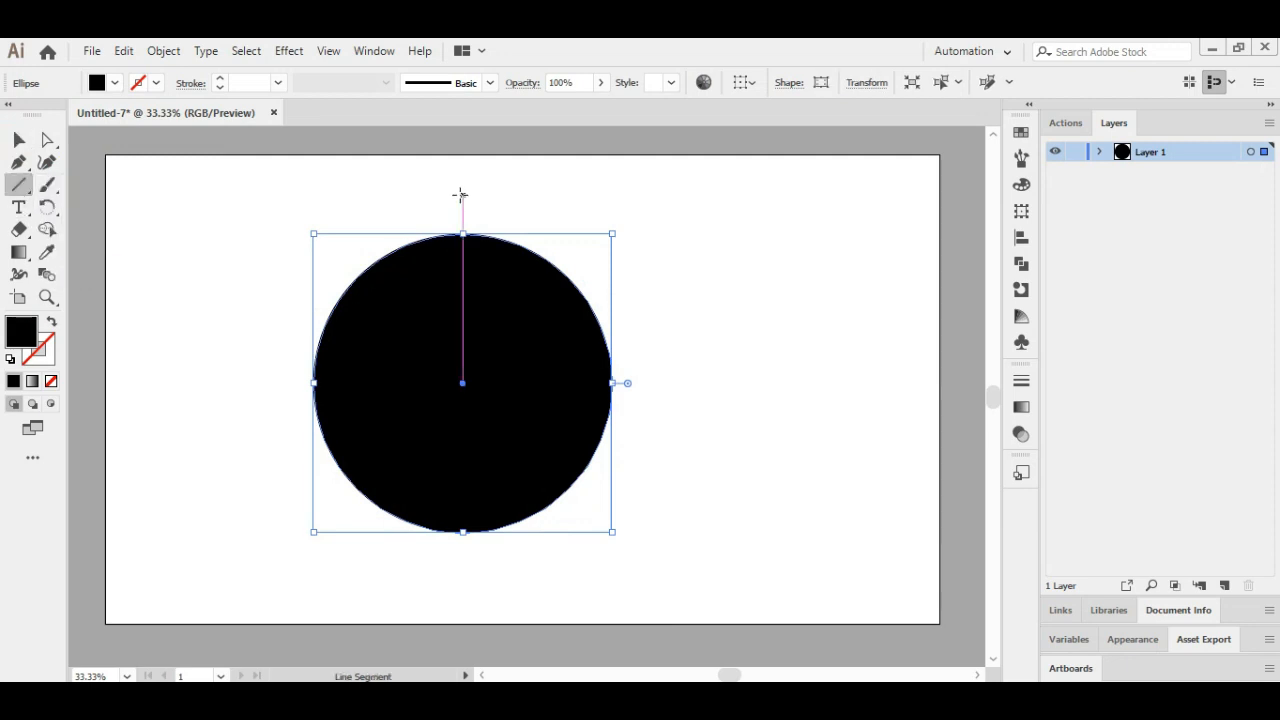
{"action": "left_click_drag", "start_coordinate": [462, 194], "coordinate": [474, 570]}
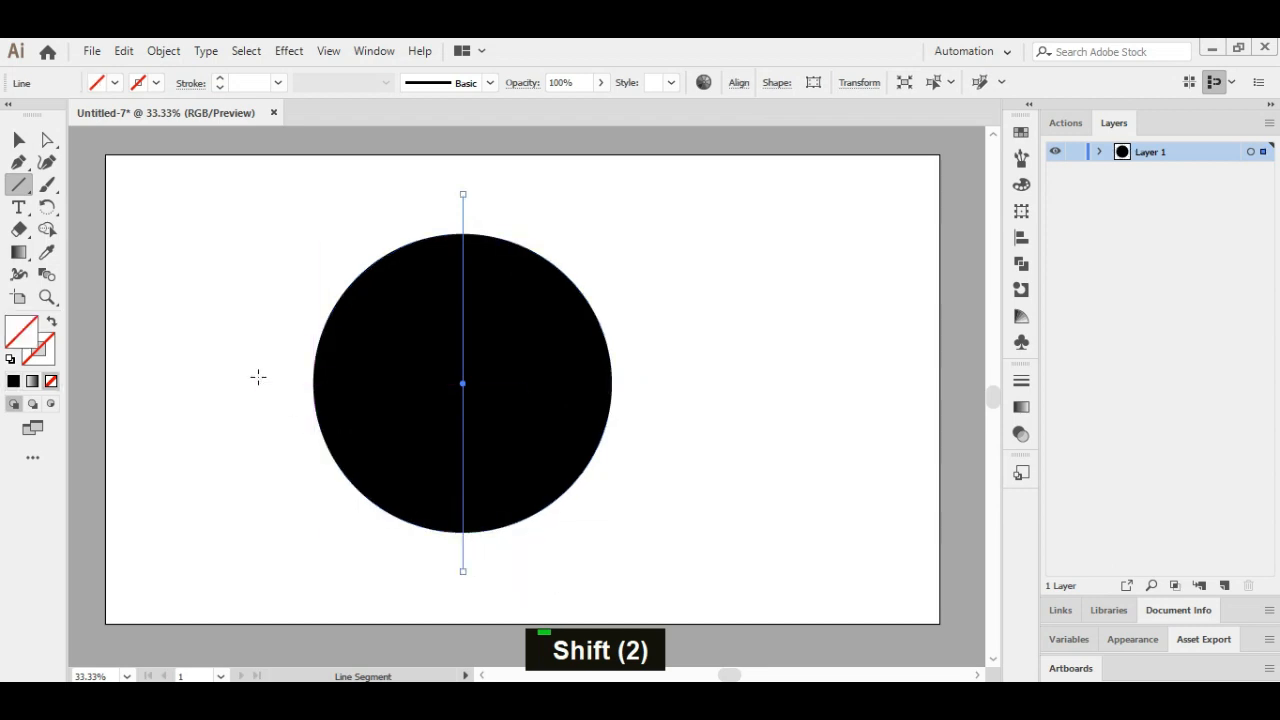
{"action": "key", "text": "alt"}
{"action": "left_click_drag", "start_coordinate": [258, 383], "coordinate": [665, 383]}
Select the circle and both lines, set the fill to black, and split the circle into quarters with Shape Builder.
{"action": "key", "text": "v"}
{"action": "left_click_drag", "start_coordinate": [258, 229], "coordinate": [684, 580]}
{"action": "left_click", "coordinate": [25, 334]}
{"action": "left_click", "coordinate": [115, 83]}
{"action": "left_click", "coordinate": [50, 115]}
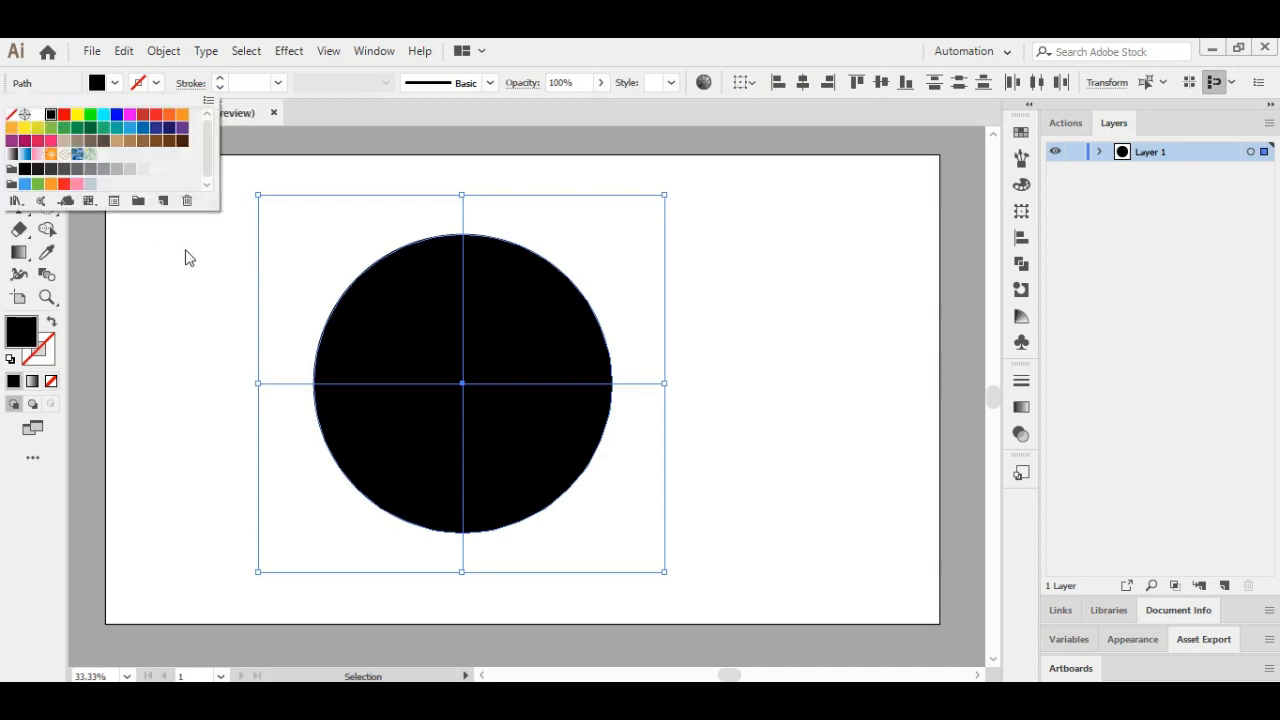
{"action": "left_click", "coordinate": [47, 229]}
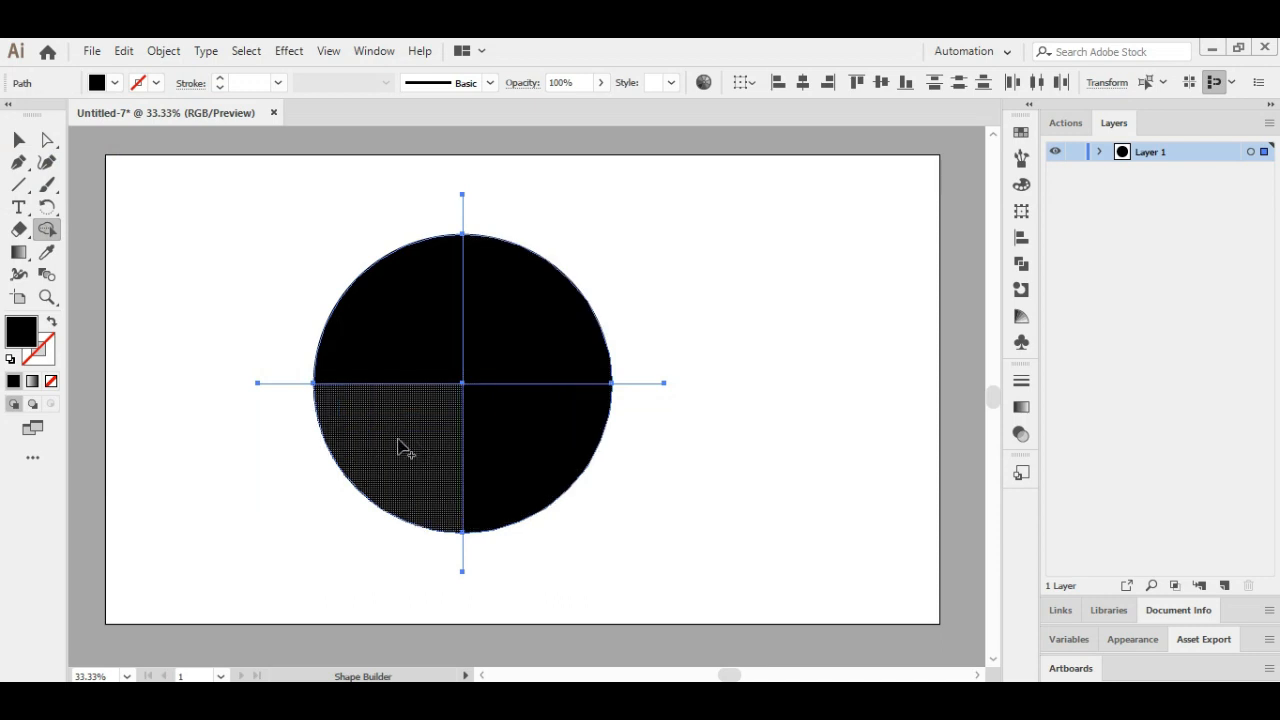
{"action": "left_click", "coordinate": [20, 143]}
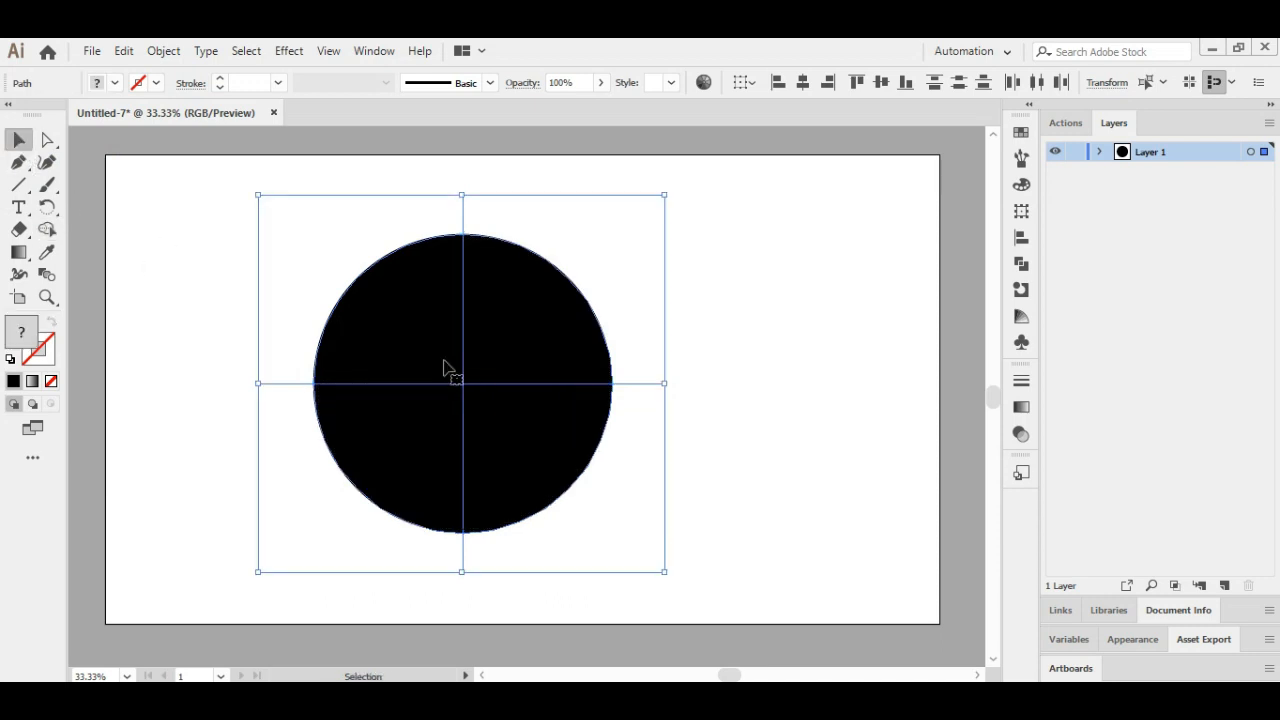
Move the four quarter-circle pieces outward so that they are separated from each other.
{"action": "left_click", "coordinate": [229, 275]}
{"action": "left_click_drag", "start_coordinate": [383, 343], "coordinate": [331, 289]}
{"action": "left_click_drag", "start_coordinate": [499, 340], "coordinate": [553, 299]}
{"action": "left_click_drag", "start_coordinate": [470, 439], "coordinate": [545, 490]}
{"action": "left_click_drag", "start_coordinate": [427, 436], "coordinate": [362, 482]}
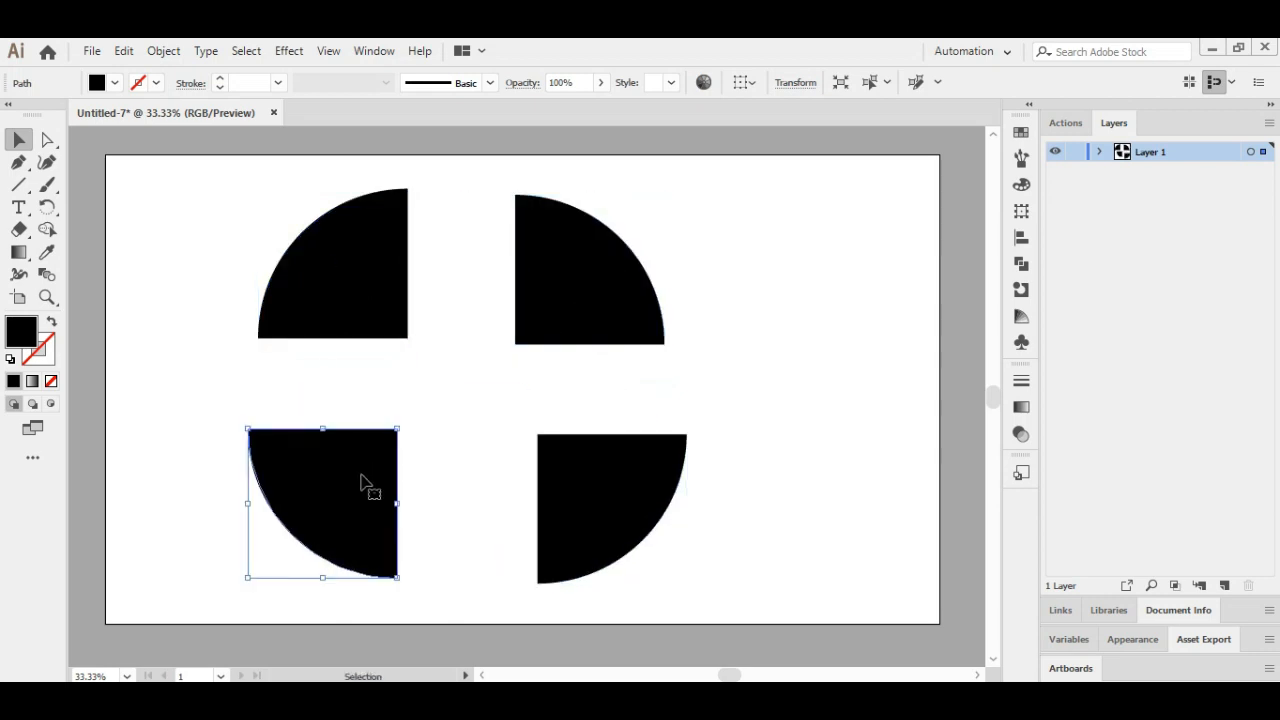
Select all the quarter-circle pieces and delete them from the artboard.
{"action": "left_click", "coordinate": [500, 380]}
{"action": "left_click_drag", "start_coordinate": [196, 183], "coordinate": [838, 486]}
{"action": "key", "text": "Delete"}
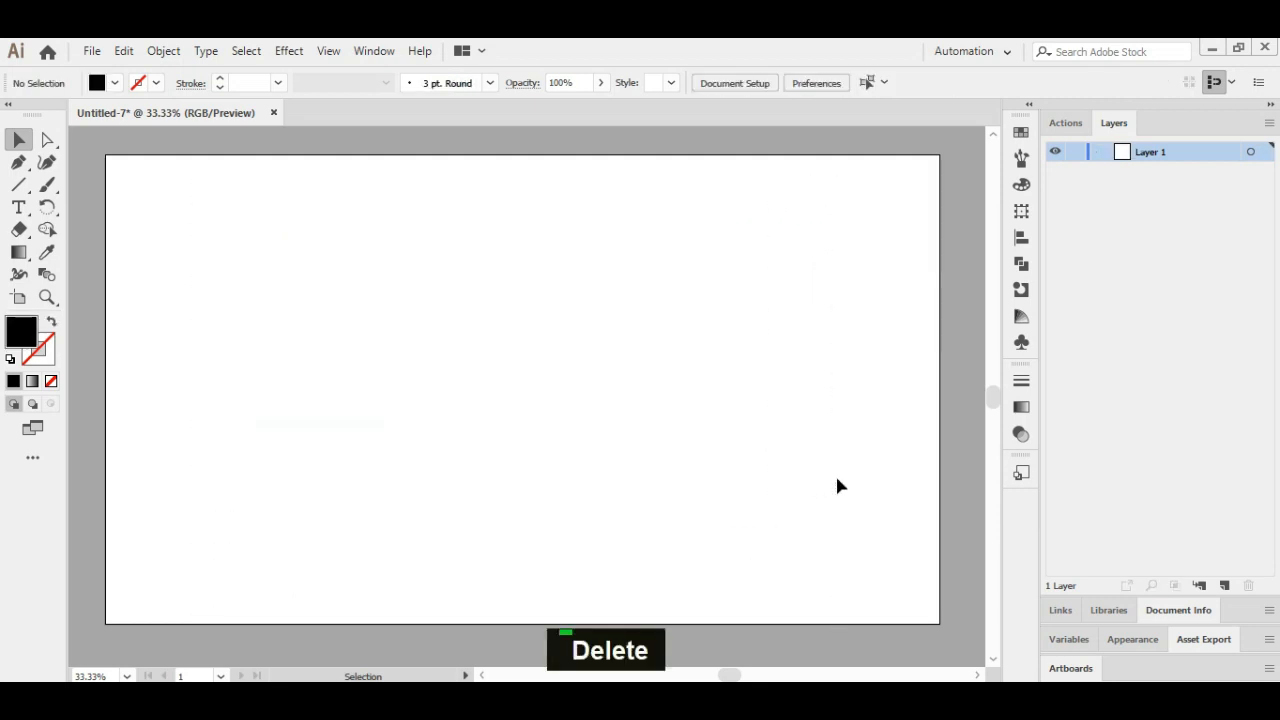
Draw a black square in the left half of the artboard with the Rectangle tool.
{"action": "left_click", "coordinate": [19, 184]}
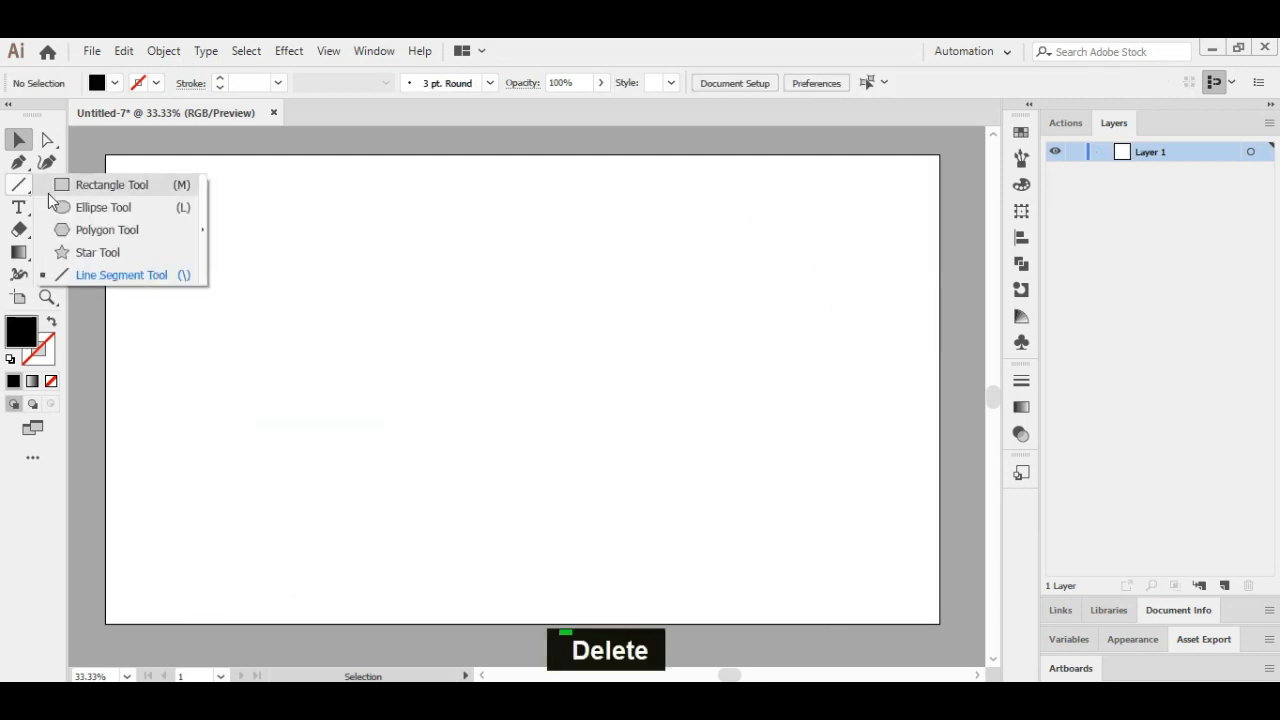
{"action": "left_click", "coordinate": [87, 193]}
{"action": "left_click_drag", "start_coordinate": [318, 244], "coordinate": [586, 535]}
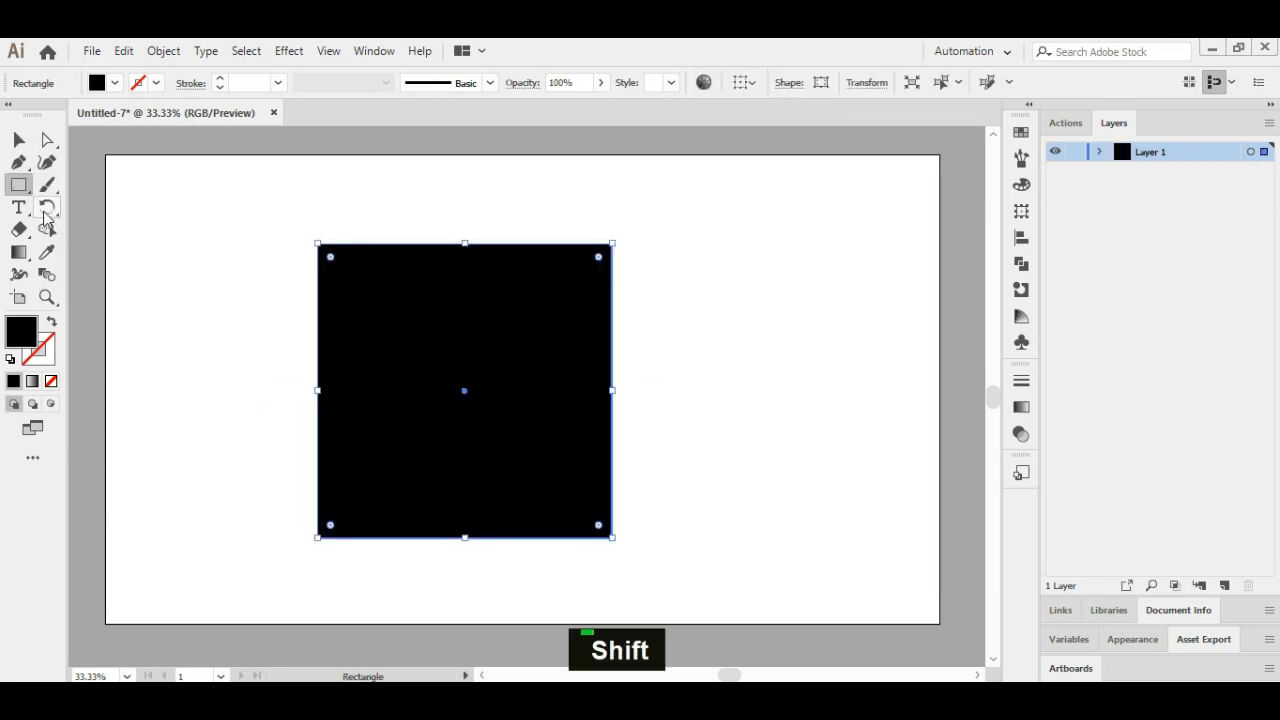
Draw a horizontal and a vertical line across the square's middle, extending past its edges, with the Line Segment tool.
{"action": "left_click", "coordinate": [21, 189]}
{"action": "left_click", "coordinate": [87, 277]}
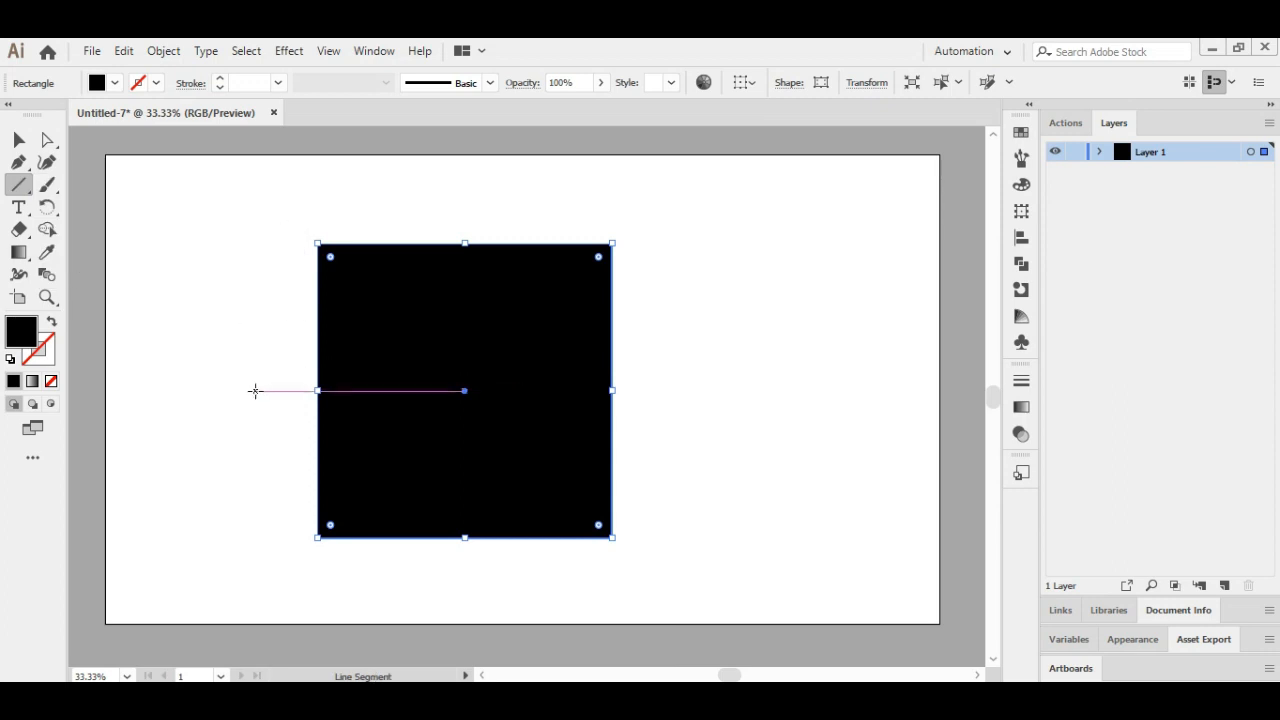
{"action": "left_click", "coordinate": [256, 390], "text": "shift"}
{"action": "left_click", "coordinate": [676, 428]}
{"action": "left_click_drag", "start_coordinate": [256, 390], "coordinate": [687, 388]}
{"action": "left_click_drag", "start_coordinate": [455, 192], "coordinate": [455, 579]}
Select the square with both lines and align their centres horizontally and vertically.
{"action": "left_click", "coordinate": [18, 142]}
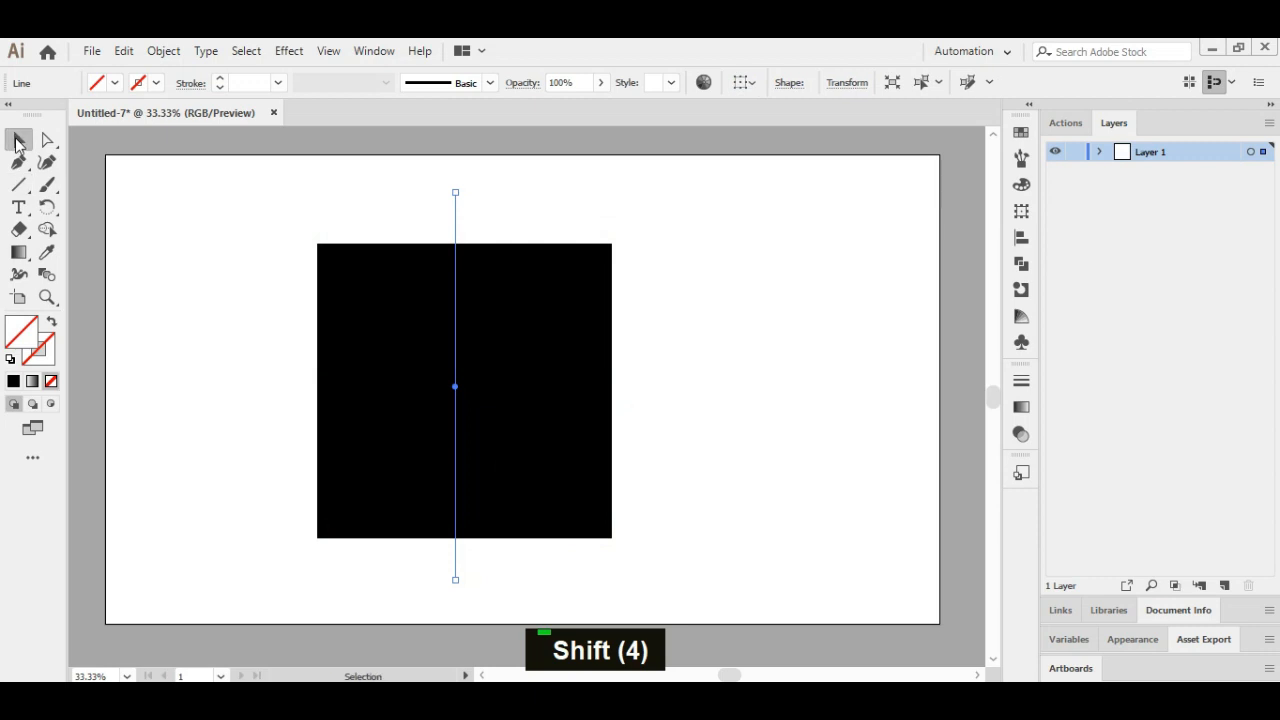
{"action": "left_click_drag", "start_coordinate": [251, 200], "coordinate": [683, 541]}
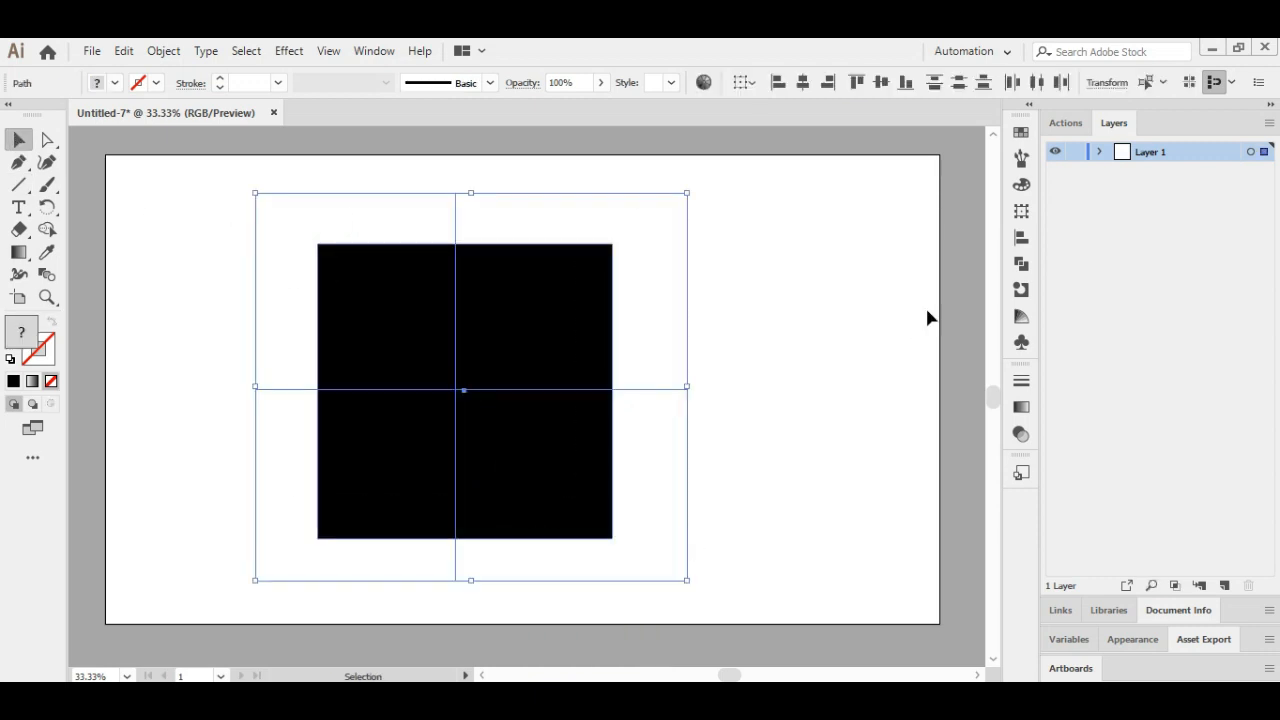
{"action": "left_click", "coordinate": [1021, 242]}
{"action": "left_click", "coordinate": [836, 174]}
{"action": "left_click", "coordinate": [950, 174]}
{"action": "left_click", "coordinate": [967, 124]}
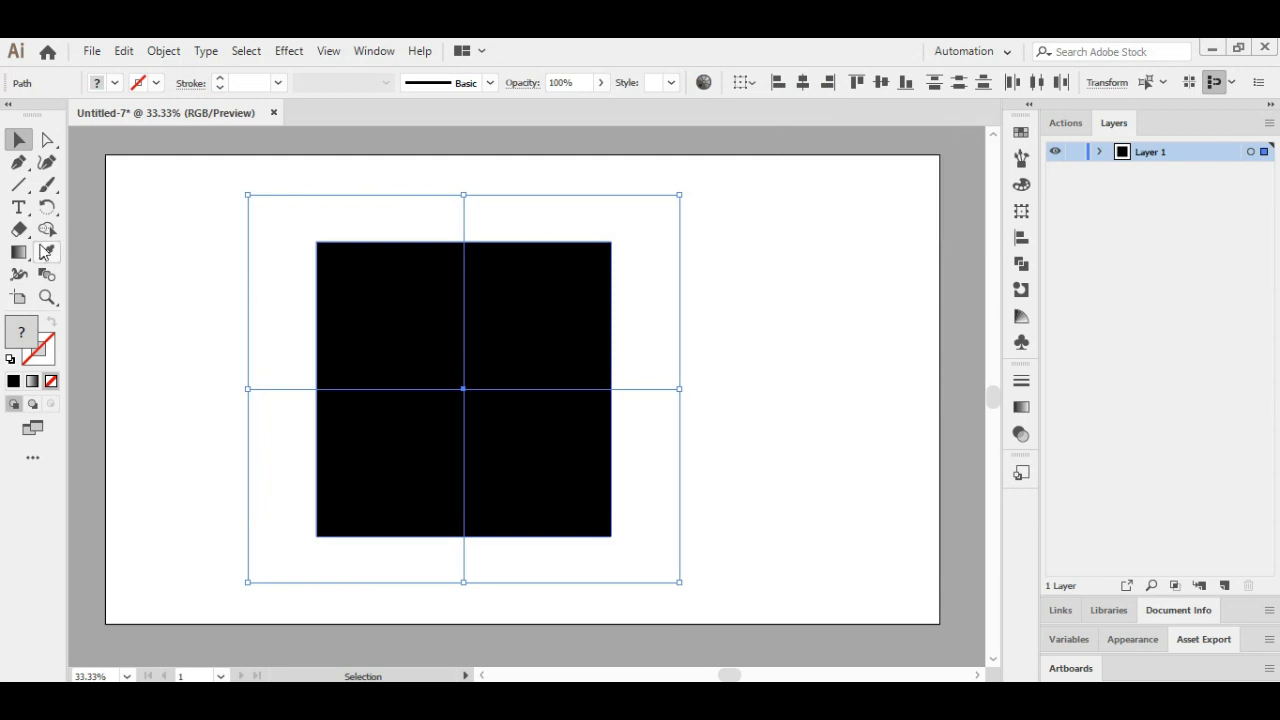
Set the fill to black and split the square into four smaller squares along the lines with Shape Builder.
{"action": "key", "text": "ctrl+a"}
{"action": "left_click", "coordinate": [47, 229]}
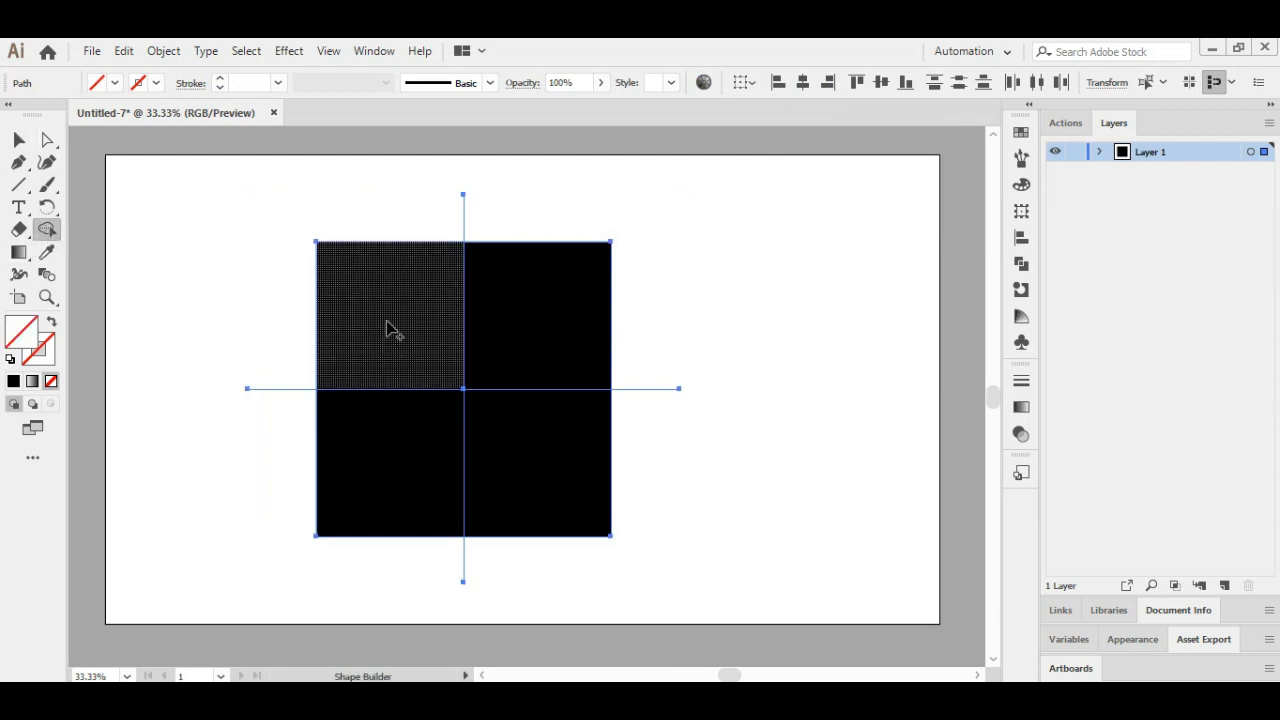
{"action": "left_click", "coordinate": [437, 329]}
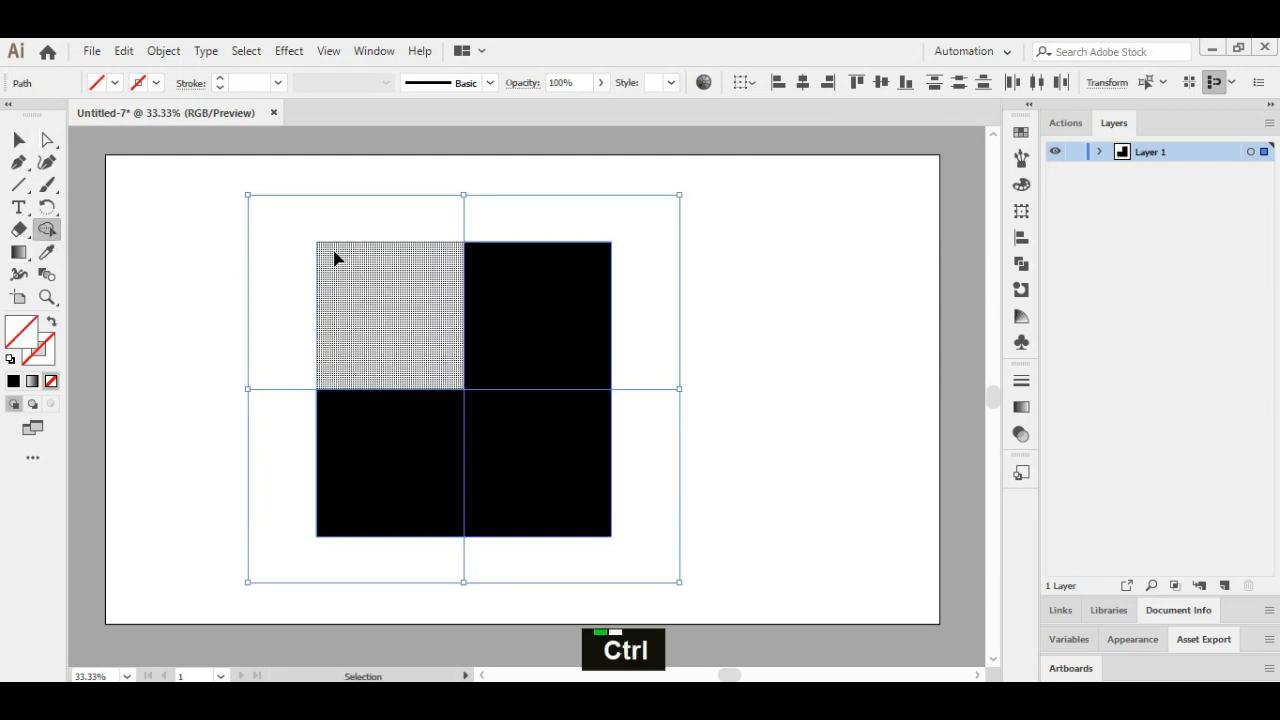
{"action": "key", "text": "ctrl+z"}
{"action": "left_click", "coordinate": [97, 86]}
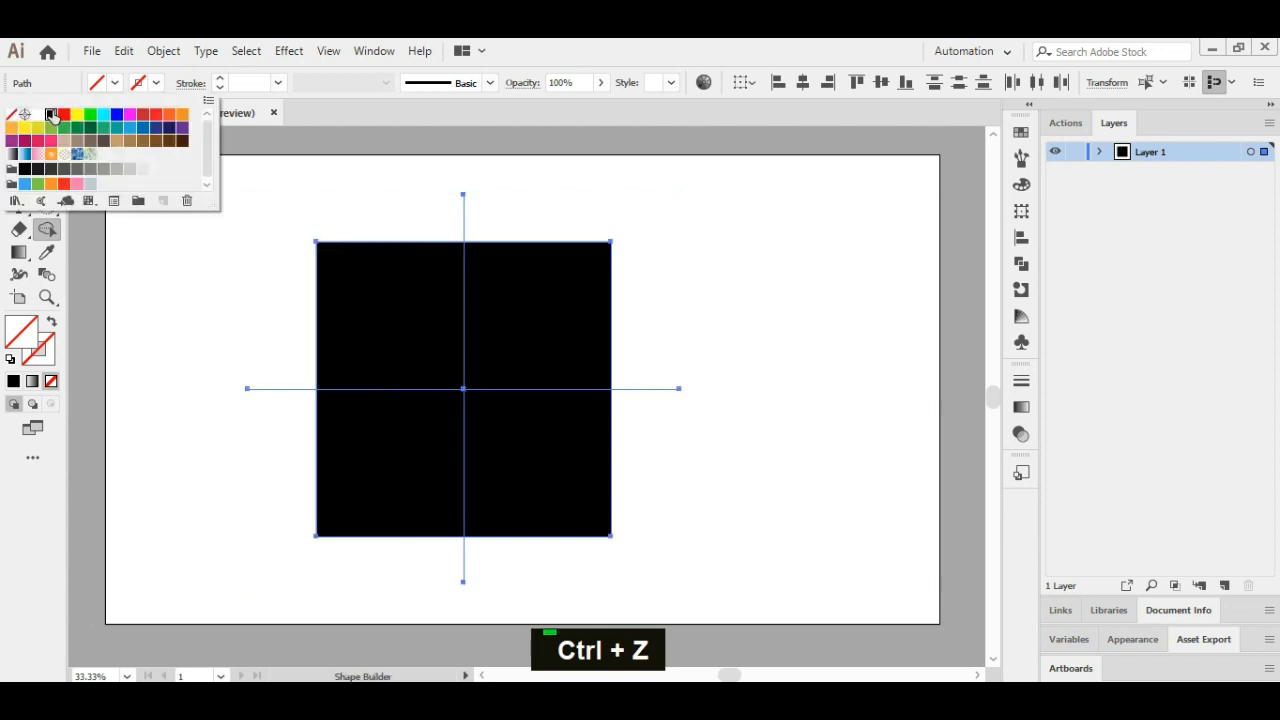
{"action": "left_click", "coordinate": [53, 116]}
{"action": "key", "text": "Escape"}
{"action": "left_click", "coordinate": [353, 307]}
{"action": "left_click", "coordinate": [543, 319]}
{"action": "left_click", "coordinate": [514, 463]}
{"action": "left_click", "coordinate": [365, 455]}
{"action": "left_click", "coordinate": [18, 139]}
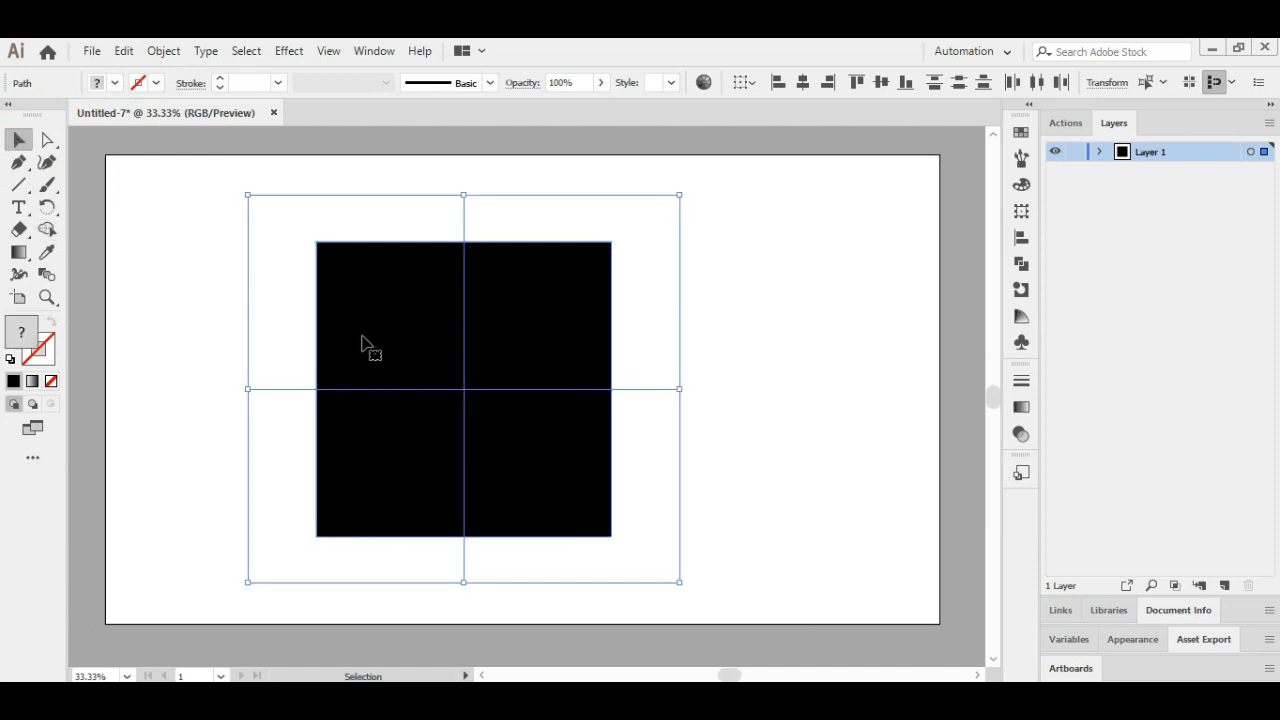
Shift the divided square up and left, and move its four pieces apart from each other.
{"action": "left_click_drag", "start_coordinate": [373, 323], "coordinate": [328, 290]}
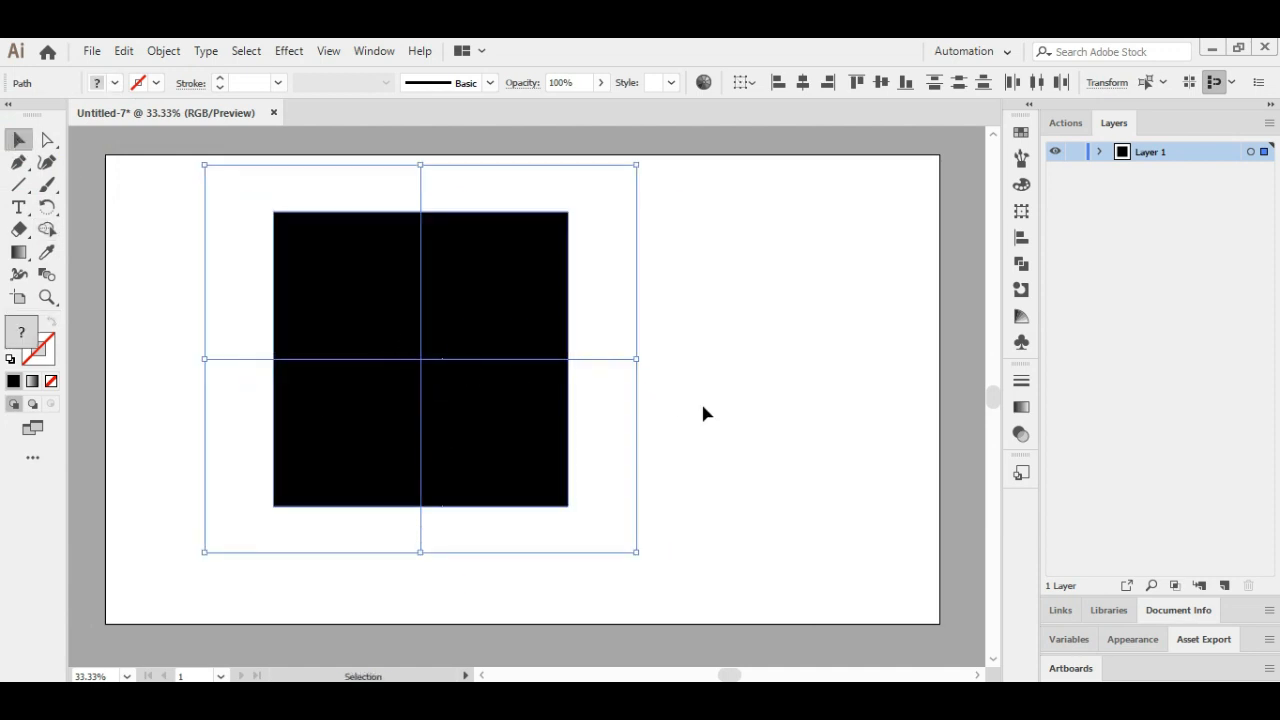
{"action": "left_click", "coordinate": [703, 414]}
{"action": "left_click_drag", "start_coordinate": [457, 299], "coordinate": [513, 277]}
{"action": "left_click_drag", "start_coordinate": [491, 437], "coordinate": [551, 517]}
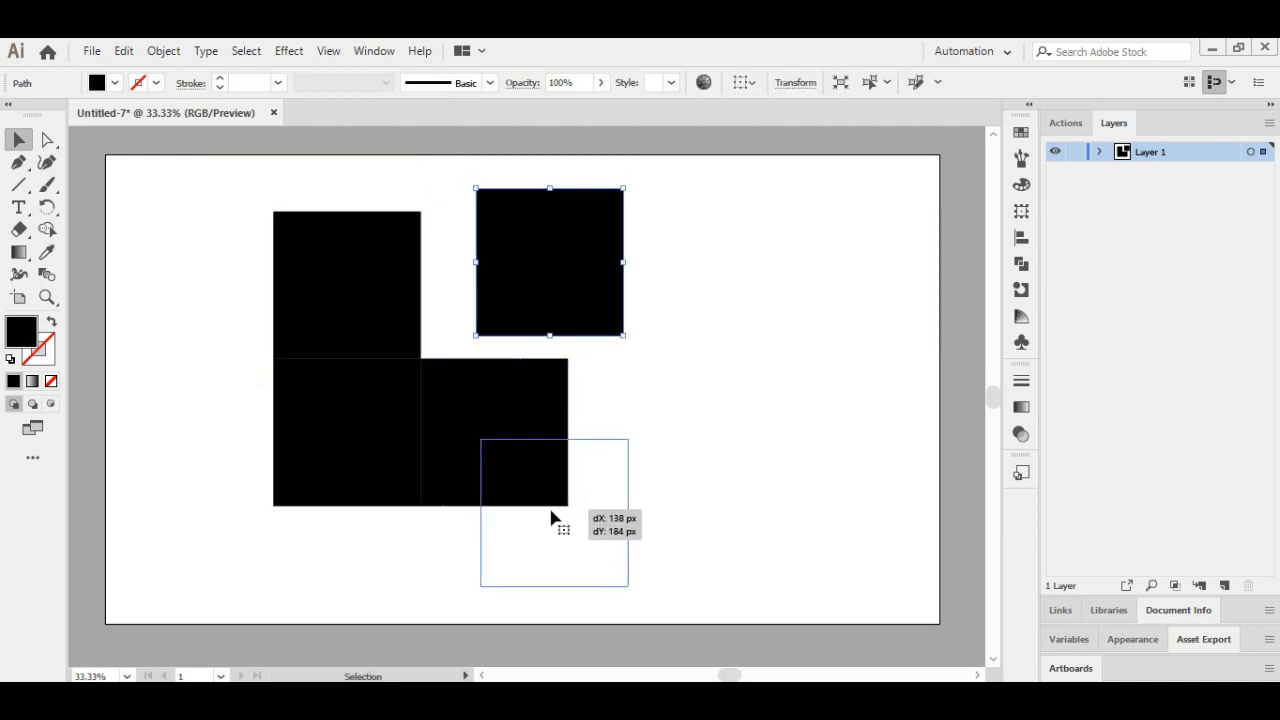
{"action": "left_click_drag", "start_coordinate": [387, 443], "coordinate": [353, 510]}
{"action": "left_click_drag", "start_coordinate": [357, 300], "coordinate": [315, 272]}
Select the four square pieces with the leftover line ends and delete them.
{"action": "left_click", "coordinate": [410, 380]}
{"action": "left_click_drag", "start_coordinate": [136, 160], "coordinate": [783, 623]}
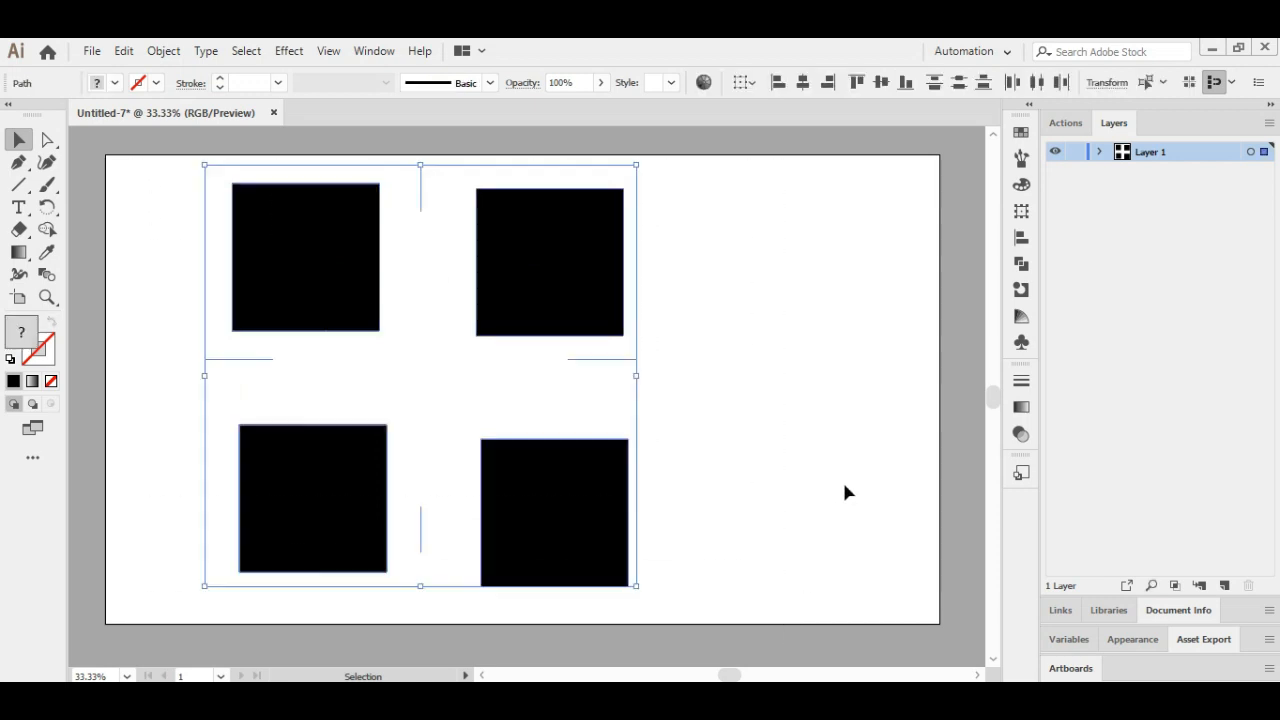
{"action": "key", "text": "Delete"}
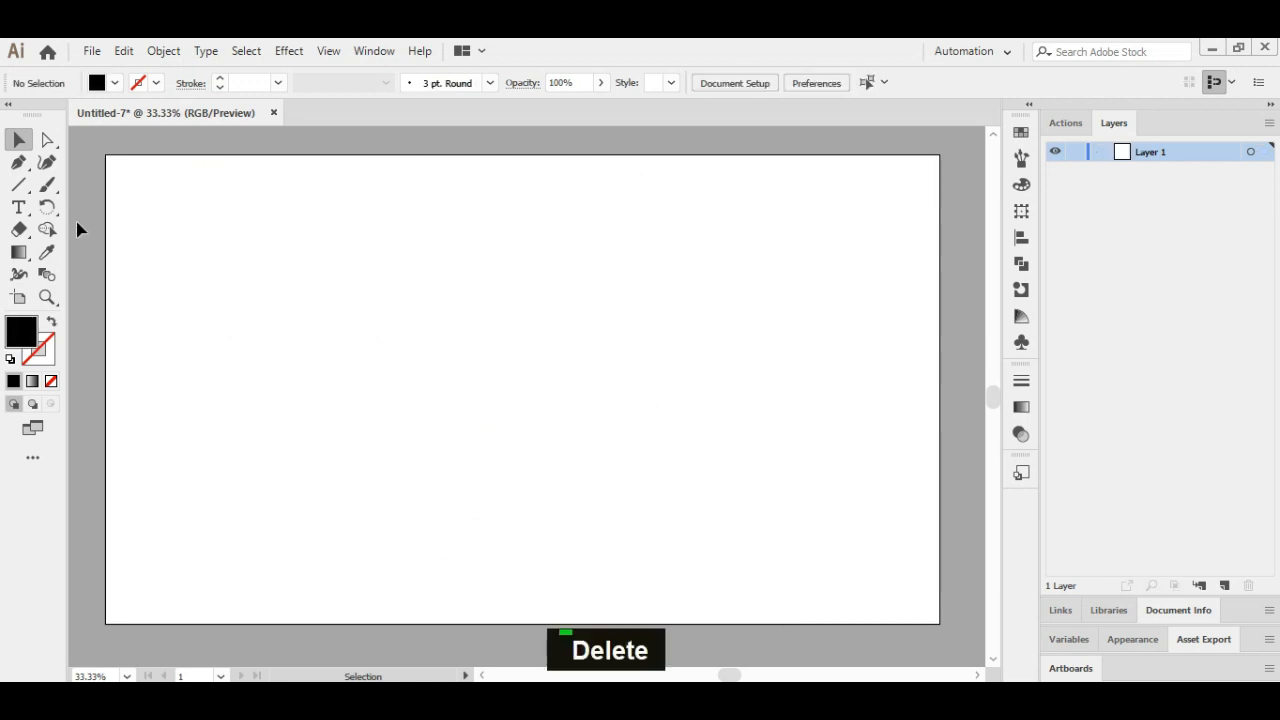
Draw a black upright triangle with the Polygon tool and move it to the vertical middle of the artboard.
{"action": "left_click", "coordinate": [20, 188]}
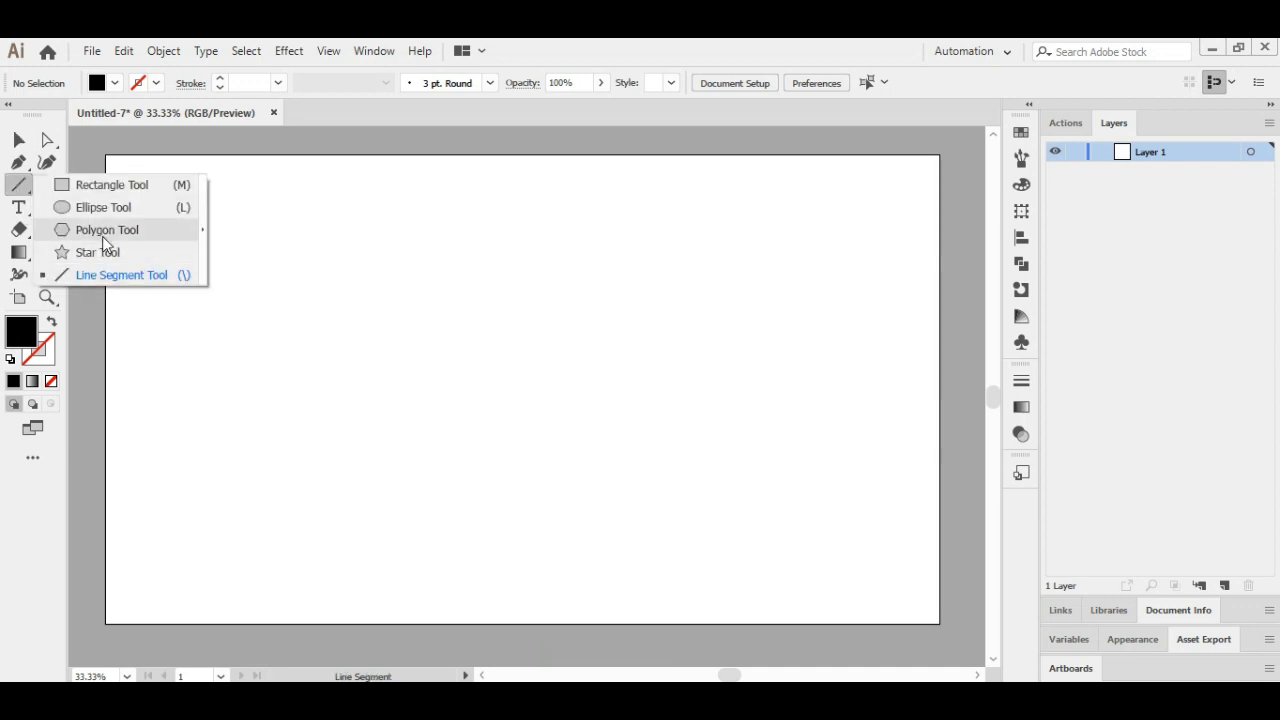
{"action": "left_click", "coordinate": [102, 231]}
{"action": "mouse_move", "coordinate": [350, 266]}
{"action": "left_mouse_down"}
{"action": "mouse_move", "coordinate": [634, 491]}
{"action": "mouse_move", "coordinate": [591, 437]}
{"action": "left_mouse_up"}
{"action": "left_click", "coordinate": [18, 140]}
{"action": "left_click_drag", "start_coordinate": [424, 316], "coordinate": [454, 380]}
Draw a vertical line through the triangle's apex and base midpoint with the Line Segment tool.
{"action": "left_click_drag", "start_coordinate": [20, 186], "coordinate": [70, 274]}
{"action": "left_click_drag", "start_coordinate": [452, 199], "coordinate": [451, 558]}
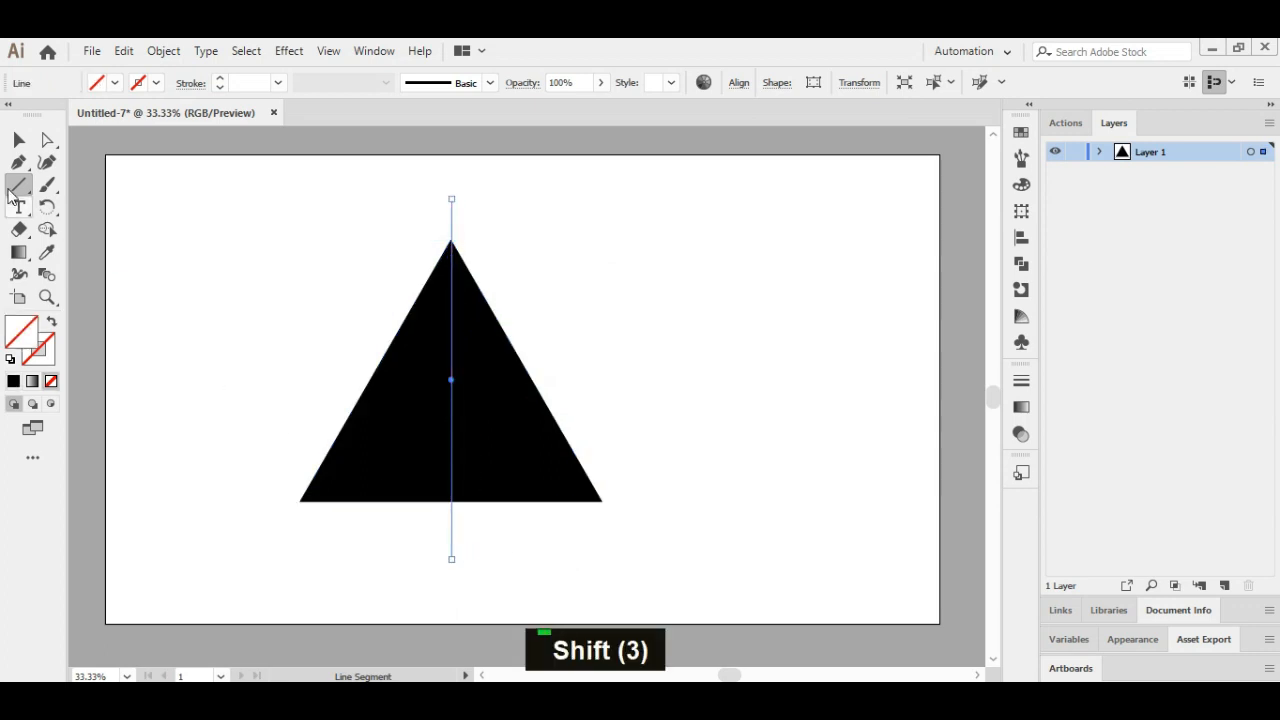
{"action": "left_click", "coordinate": [20, 141]}
{"action": "left_click", "coordinate": [250, 252]}
Select the triangle and line, set the fill to black, and split the triangle into two halves with Shape Builder.
{"action": "left_click_drag", "start_coordinate": [214, 277], "coordinate": [678, 452]}
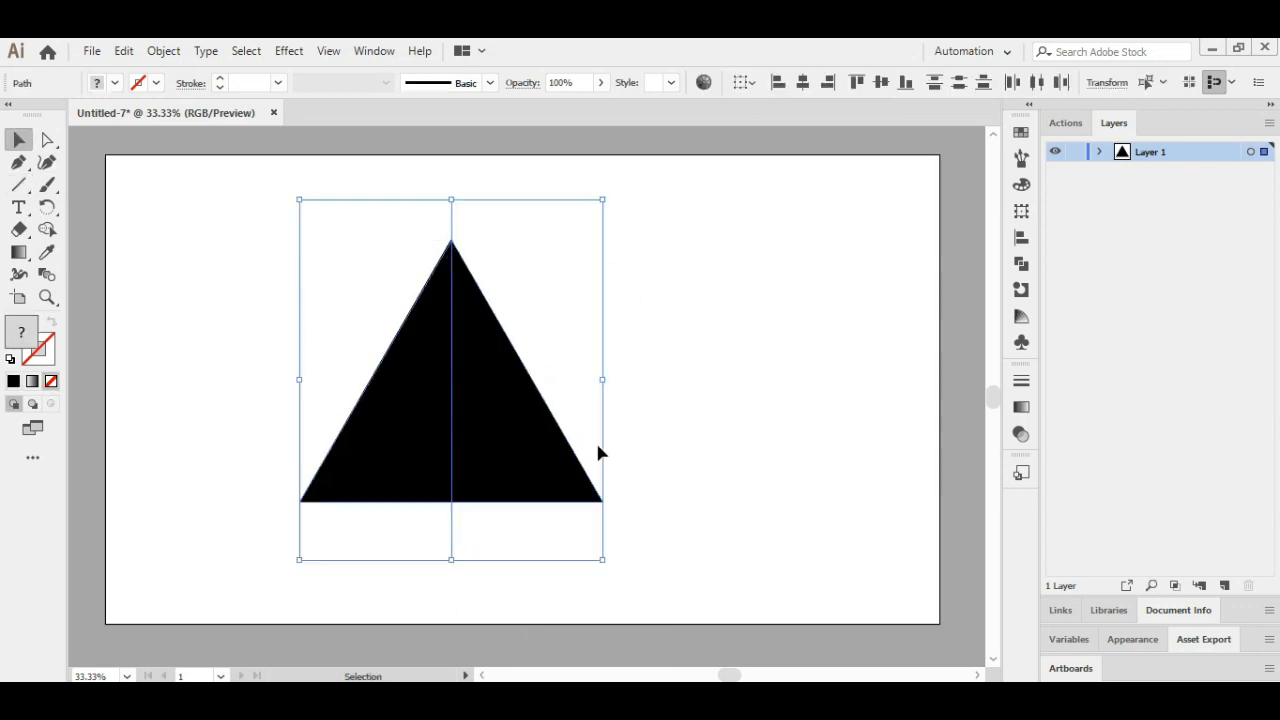
{"action": "left_click", "coordinate": [48, 230]}
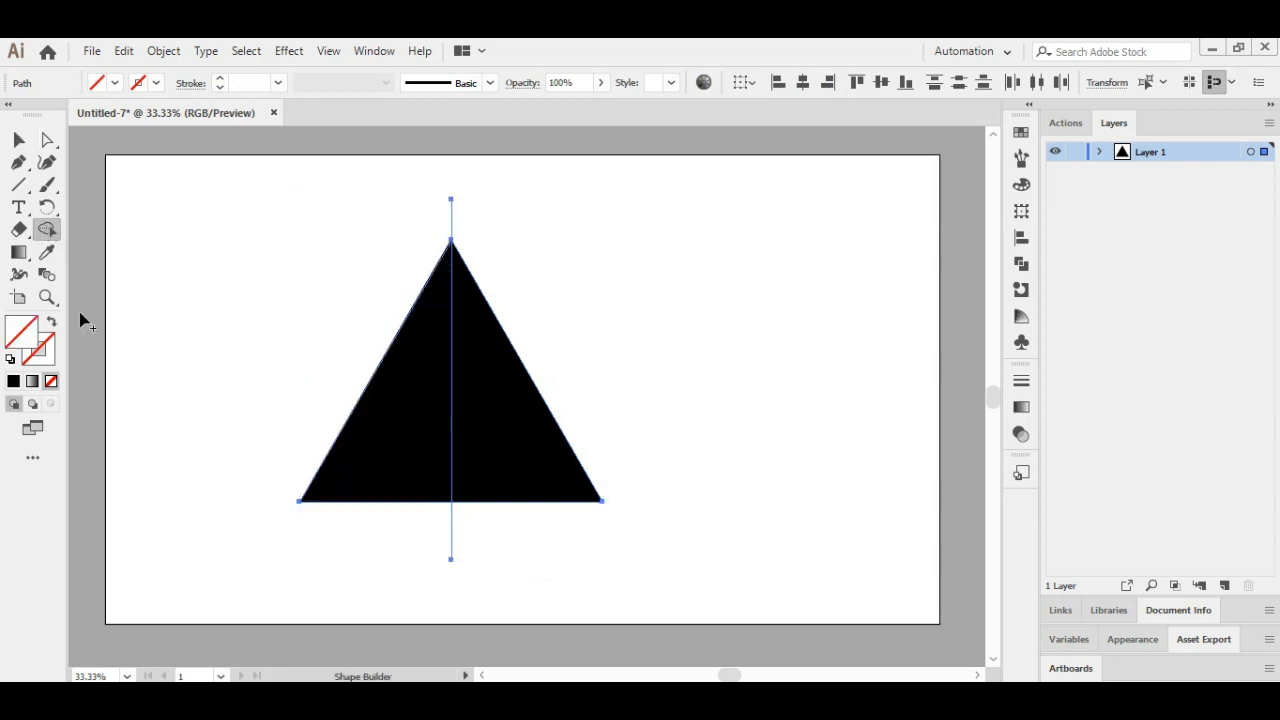
{"action": "left_click", "coordinate": [115, 83]}
{"action": "left_click", "coordinate": [52, 115]}
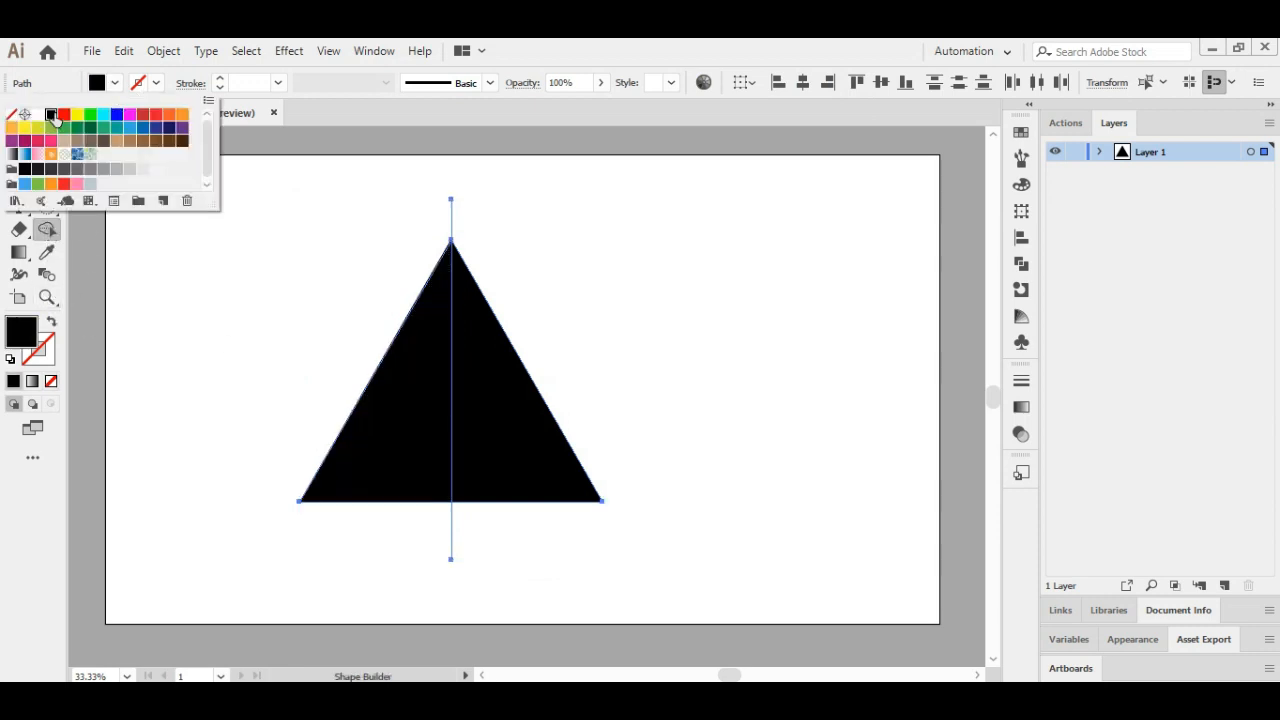
{"action": "left_click", "coordinate": [325, 367]}
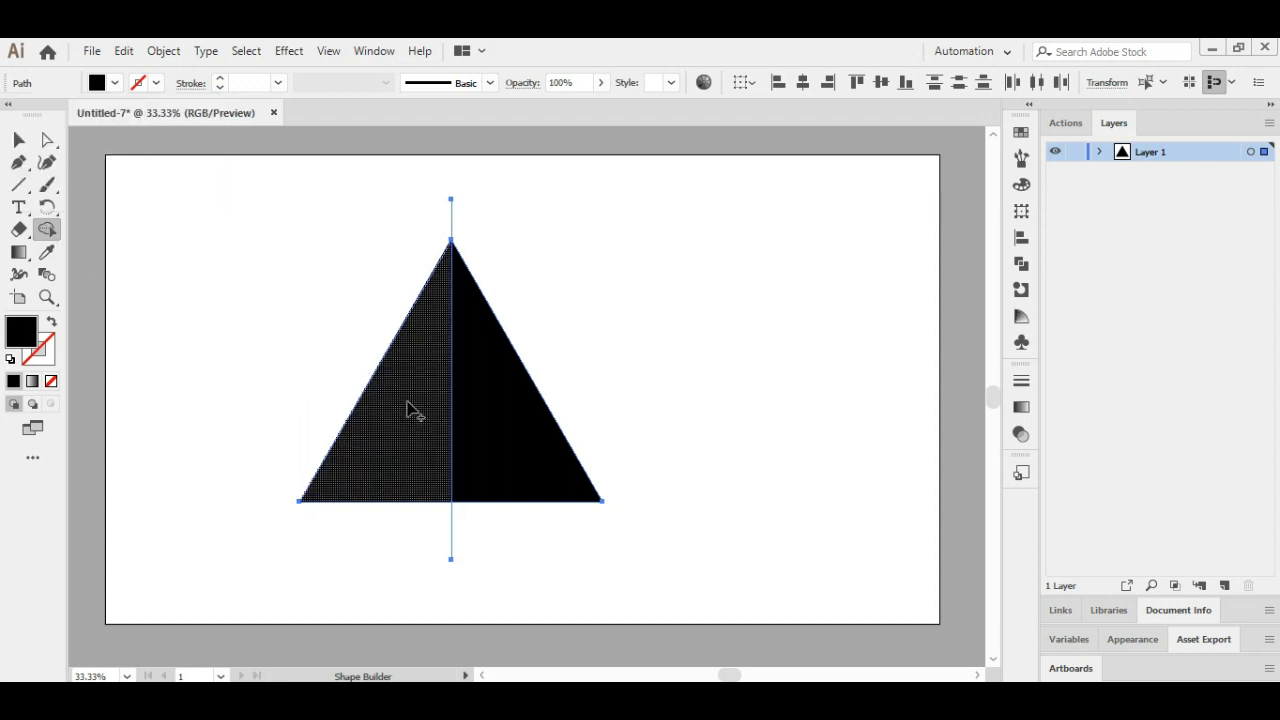
{"action": "left_click", "coordinate": [19, 140]}
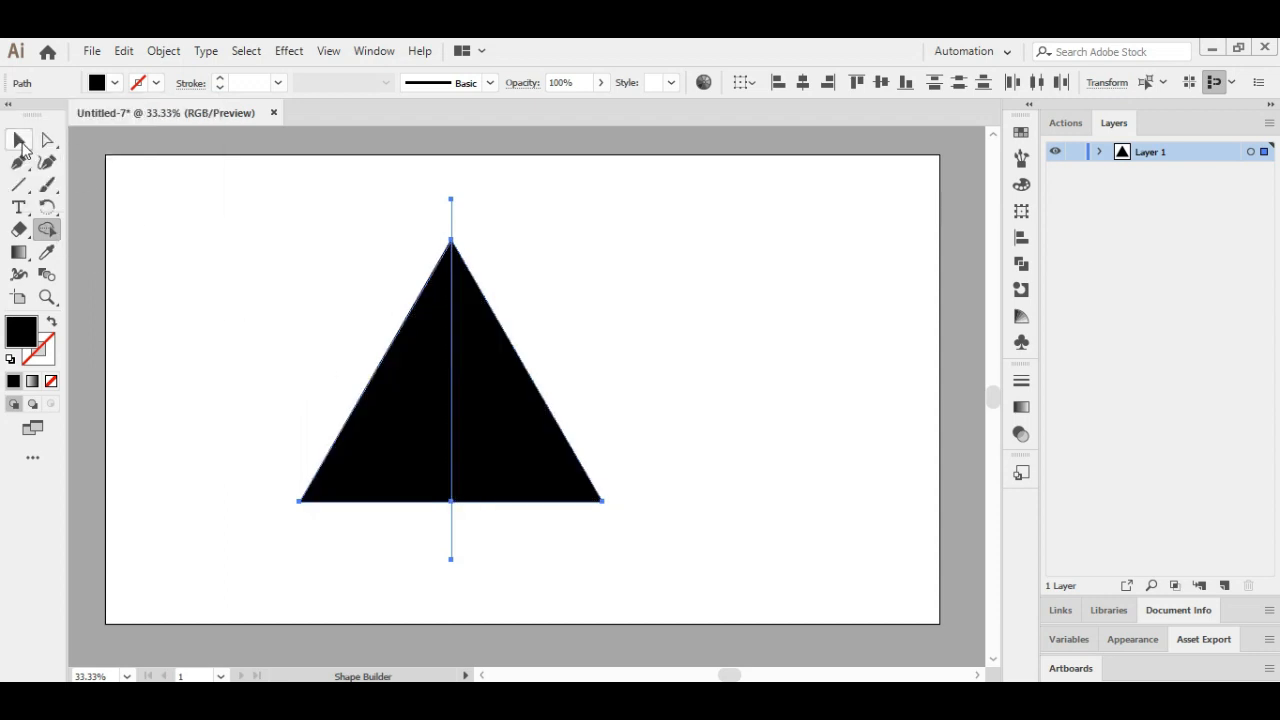
Move the two triangle halves apart in opposite directions.
{"action": "left_click", "coordinate": [727, 356]}
{"action": "left_click_drag", "start_coordinate": [484, 414], "coordinate": [546, 414]}
{"action": "left_click_drag", "start_coordinate": [414, 409], "coordinate": [342, 401]}
Select both triangle halves with the leftover line ends and delete them.
{"action": "left_click", "coordinate": [720, 391]}
{"action": "left_click_drag", "start_coordinate": [234, 189], "coordinate": [840, 541]}
{"action": "key", "text": "Delete"}
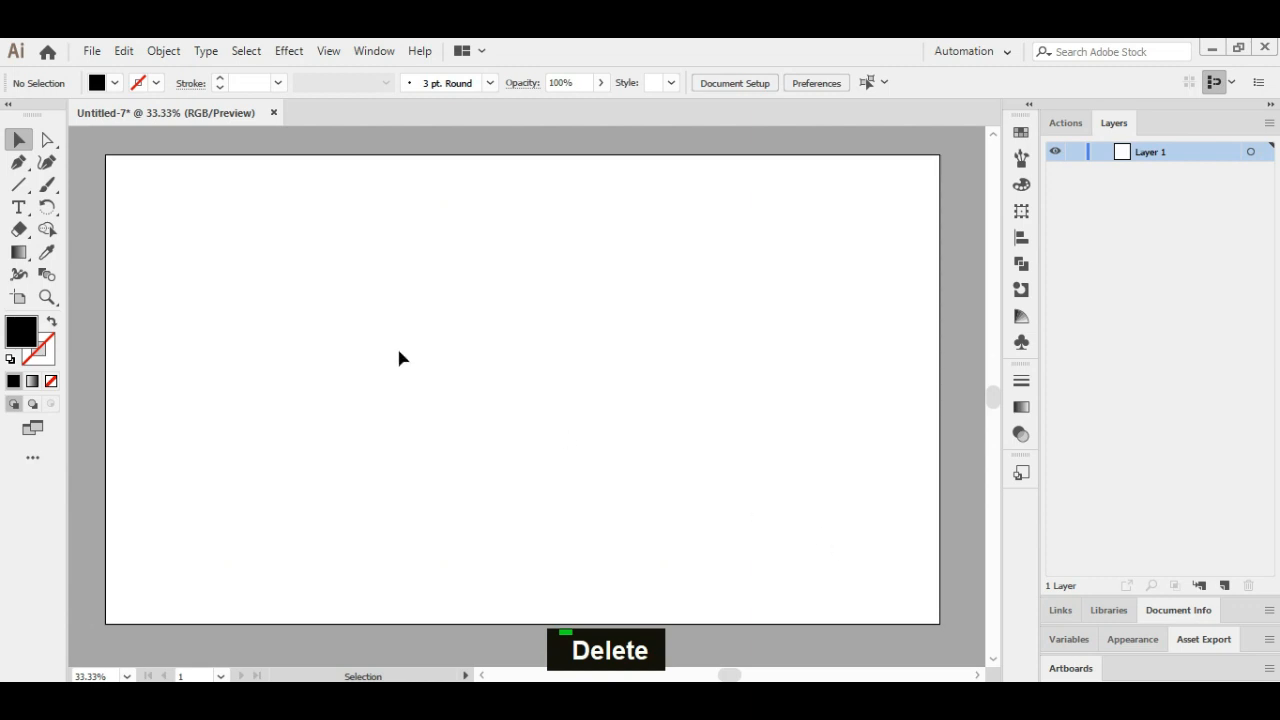
Create a black polygon with 6 sides and a 206 px radius in the left half of the artboard.
{"action": "right_click", "coordinate": [24, 188]}
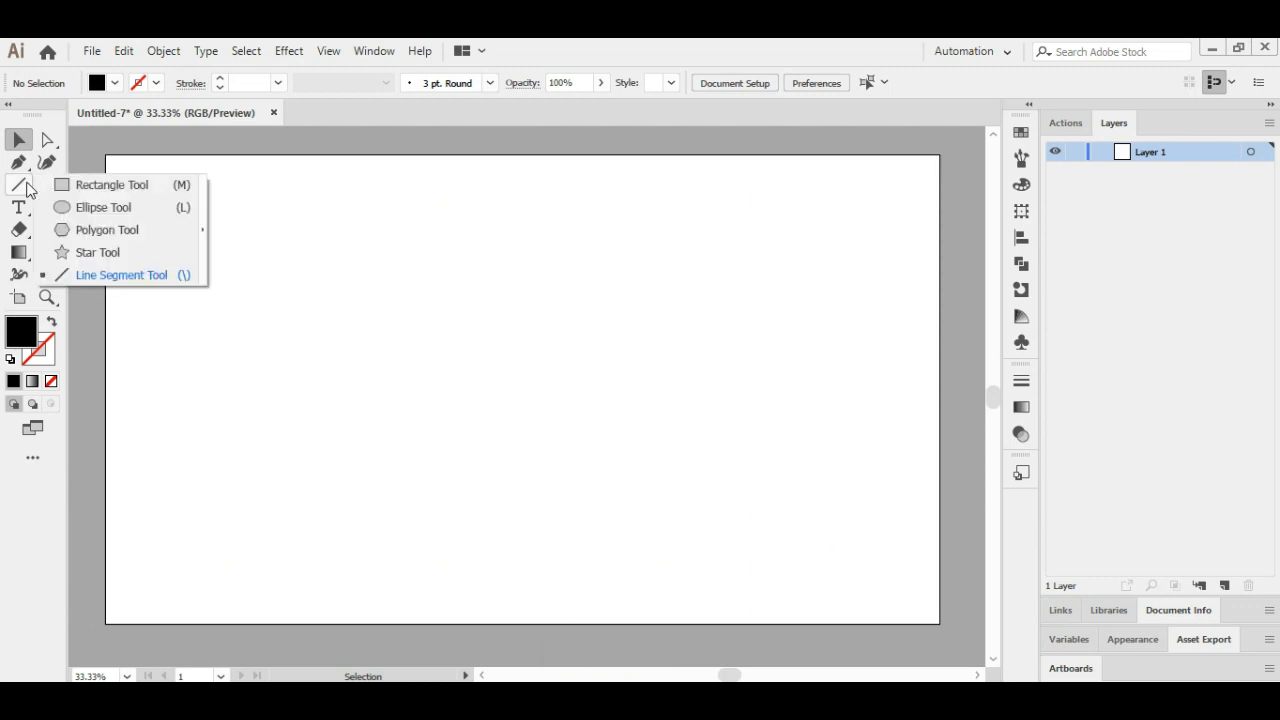
{"action": "left_click", "coordinate": [86, 231]}
{"action": "left_click", "coordinate": [413, 351]}
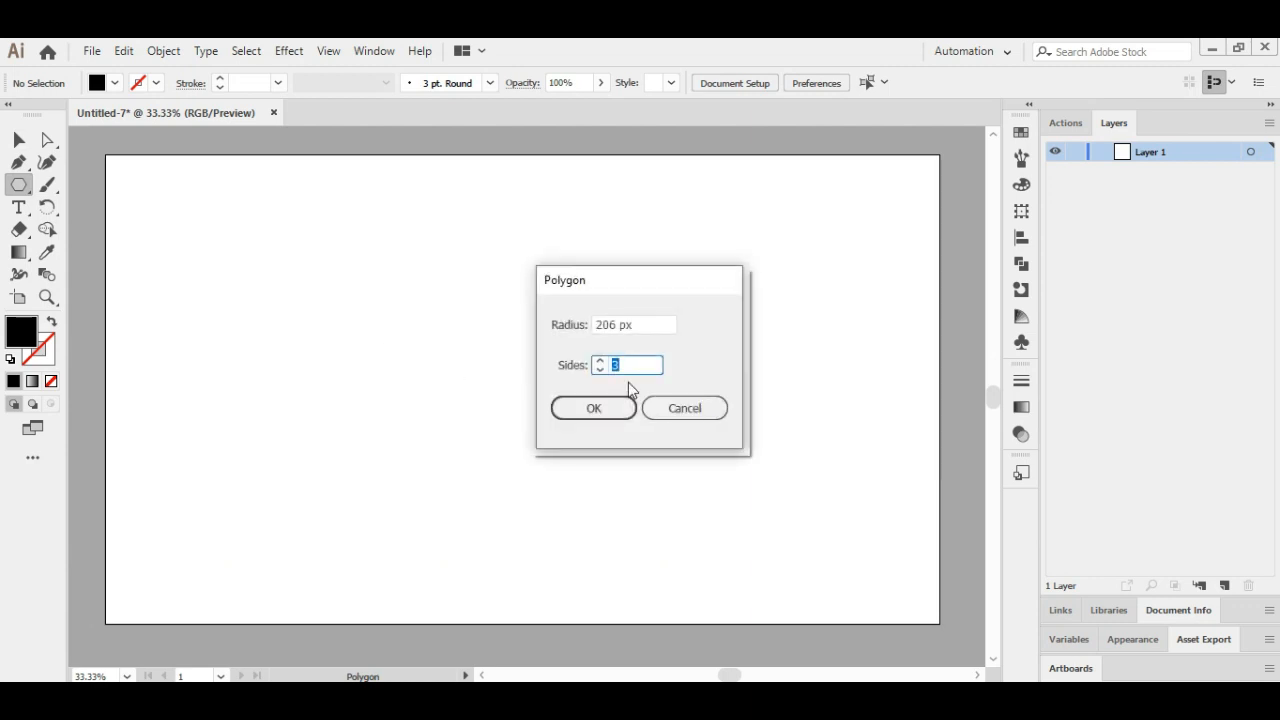
{"action": "type", "text": "6"}
{"action": "left_click", "coordinate": [594, 408]}
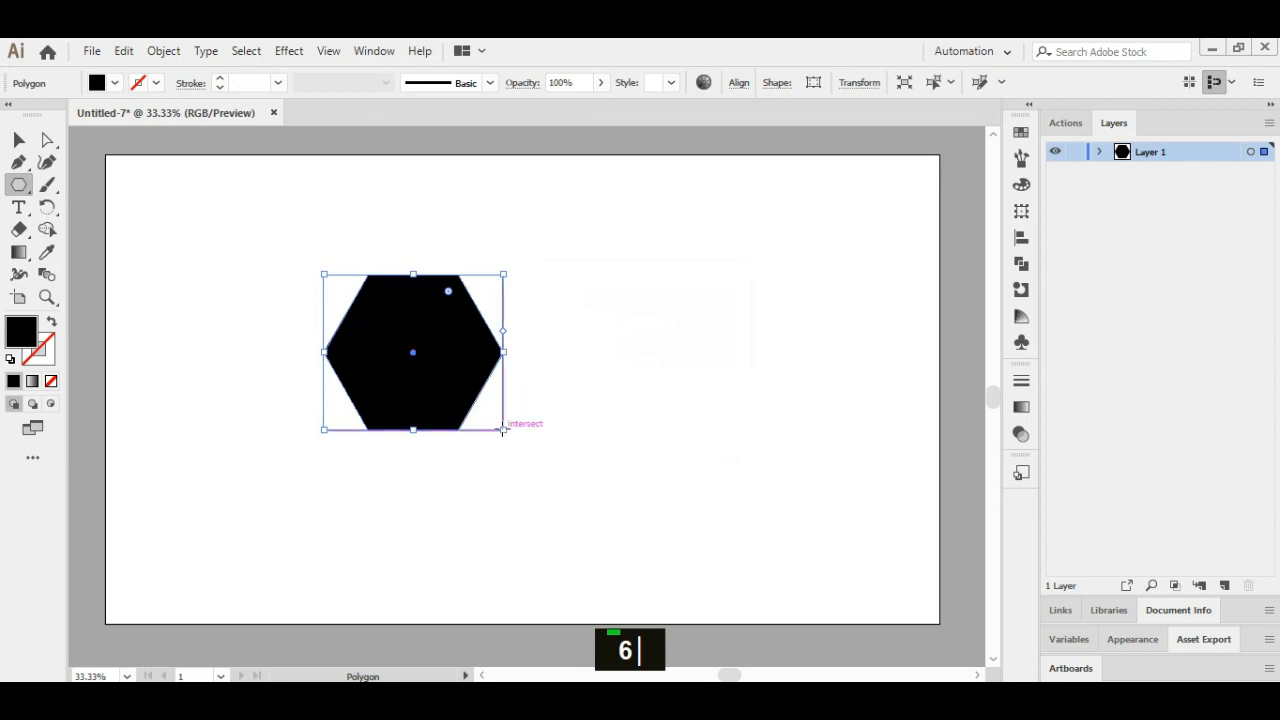
Enlarge the hexagon to nearly twice its size and shift it slightly up and left.
{"action": "left_click_drag", "start_coordinate": [506, 432], "coordinate": [625, 531]}
{"action": "left_click", "coordinate": [19, 140]}
{"action": "left_click_drag", "start_coordinate": [513, 384], "coordinate": [494, 358]}
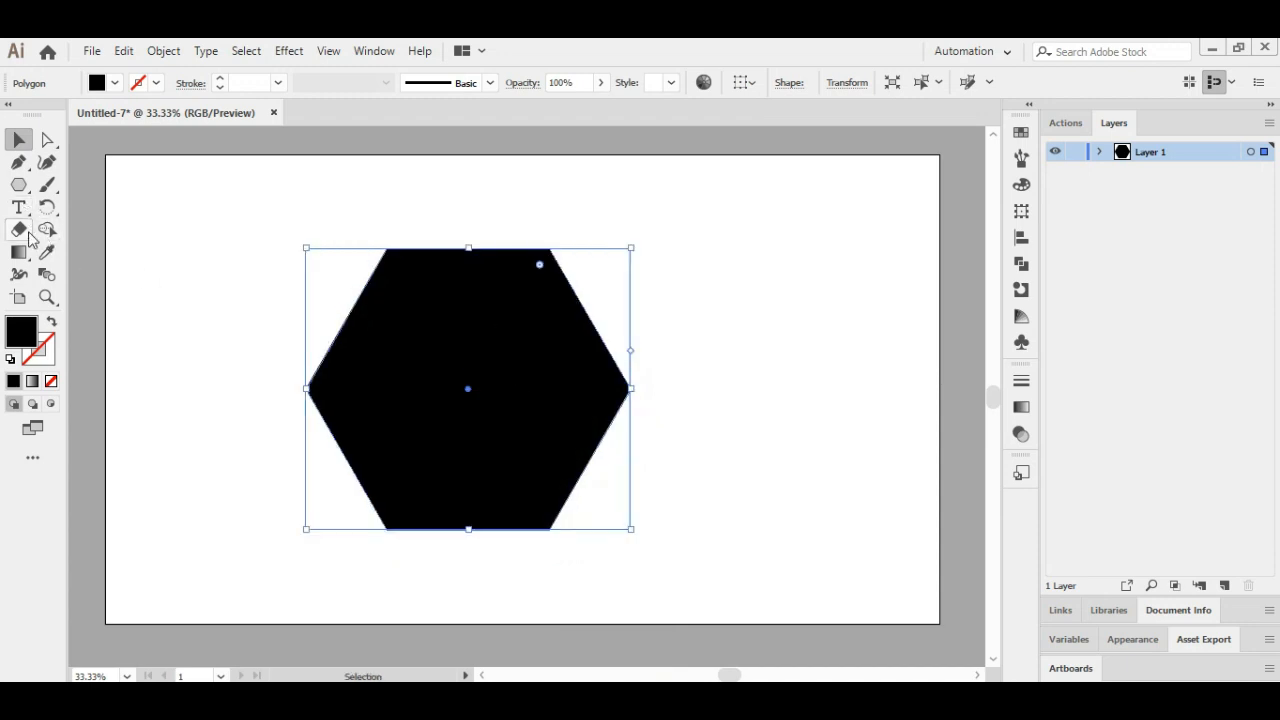
Draw a vertical line segment through the hexagon's centre, extending past its upper and lower edges.
{"action": "left_click_drag", "start_coordinate": [19, 184], "coordinate": [110, 274]}
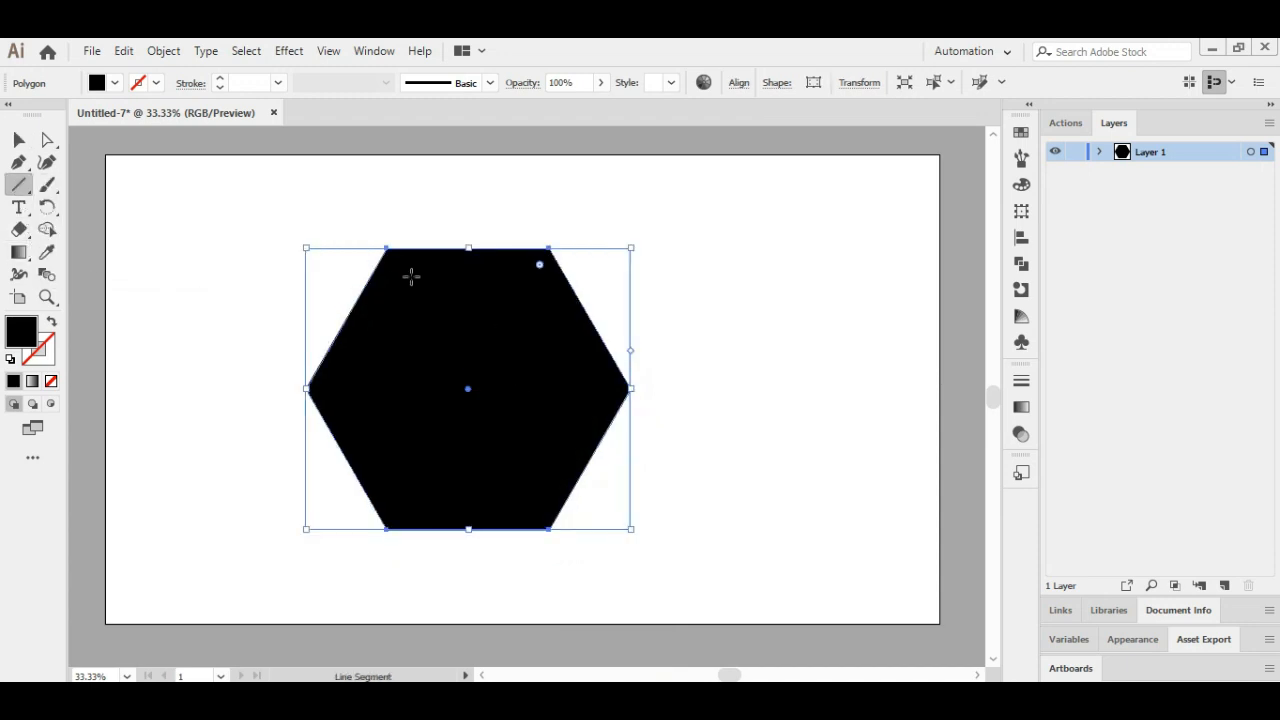
{"action": "left_click_drag", "start_coordinate": [468, 204], "coordinate": [468, 578]}
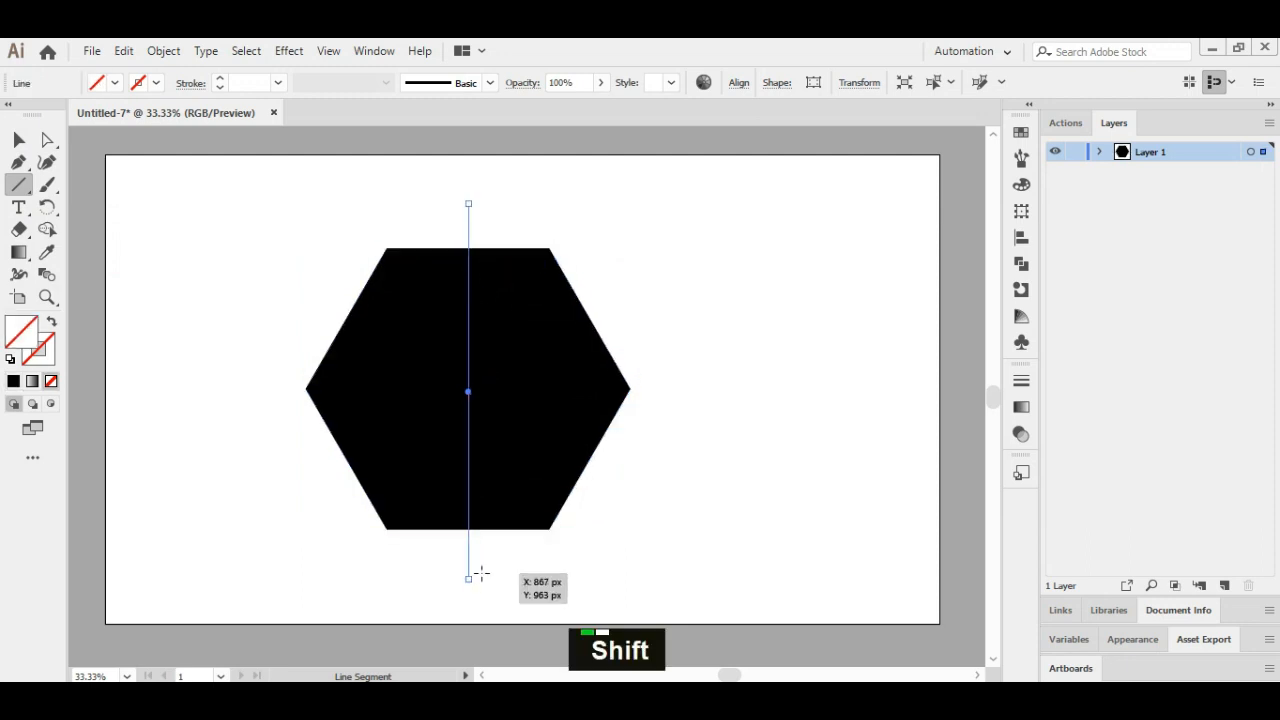
{"action": "left_click", "coordinate": [20, 141]}
{"action": "left_click", "coordinate": [275, 240]}
Select the hexagon and line, set the fill to black and split the hexagon into two halves with the Shape Builder.
{"action": "left_click_drag", "start_coordinate": [251, 274], "coordinate": [805, 474]}
{"action": "left_click", "coordinate": [47, 231]}
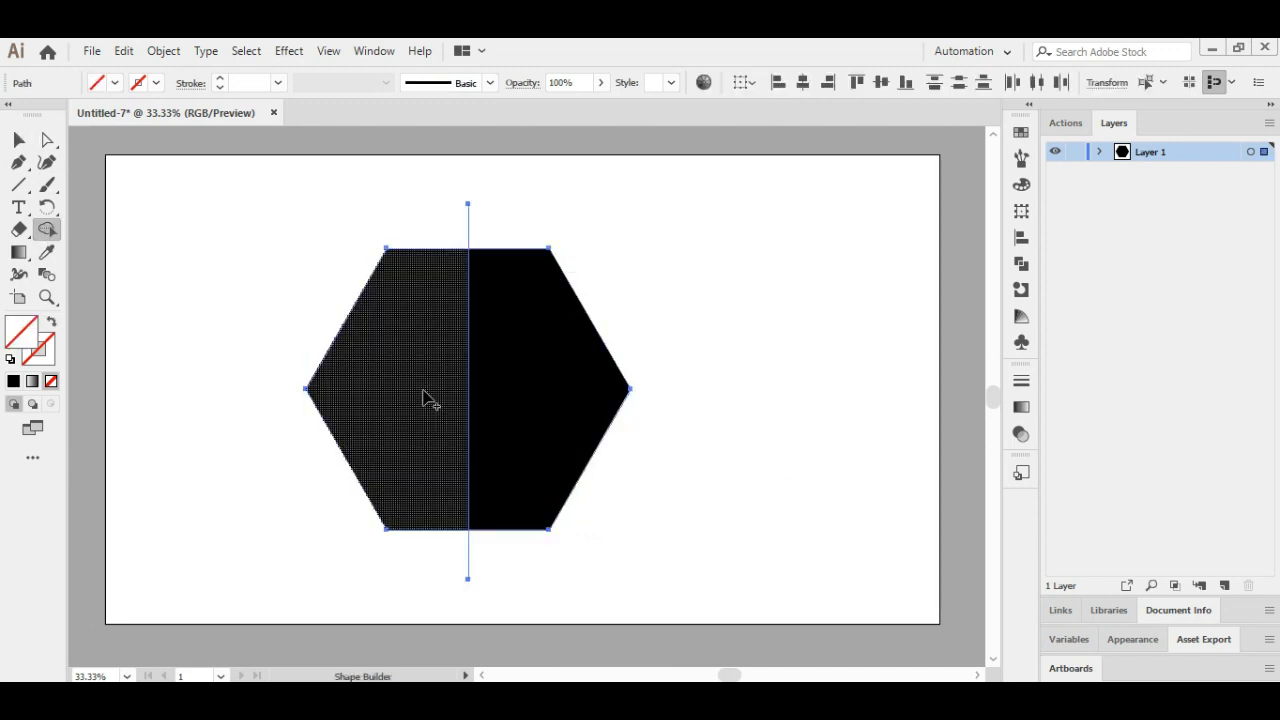
{"action": "left_click", "coordinate": [115, 83]}
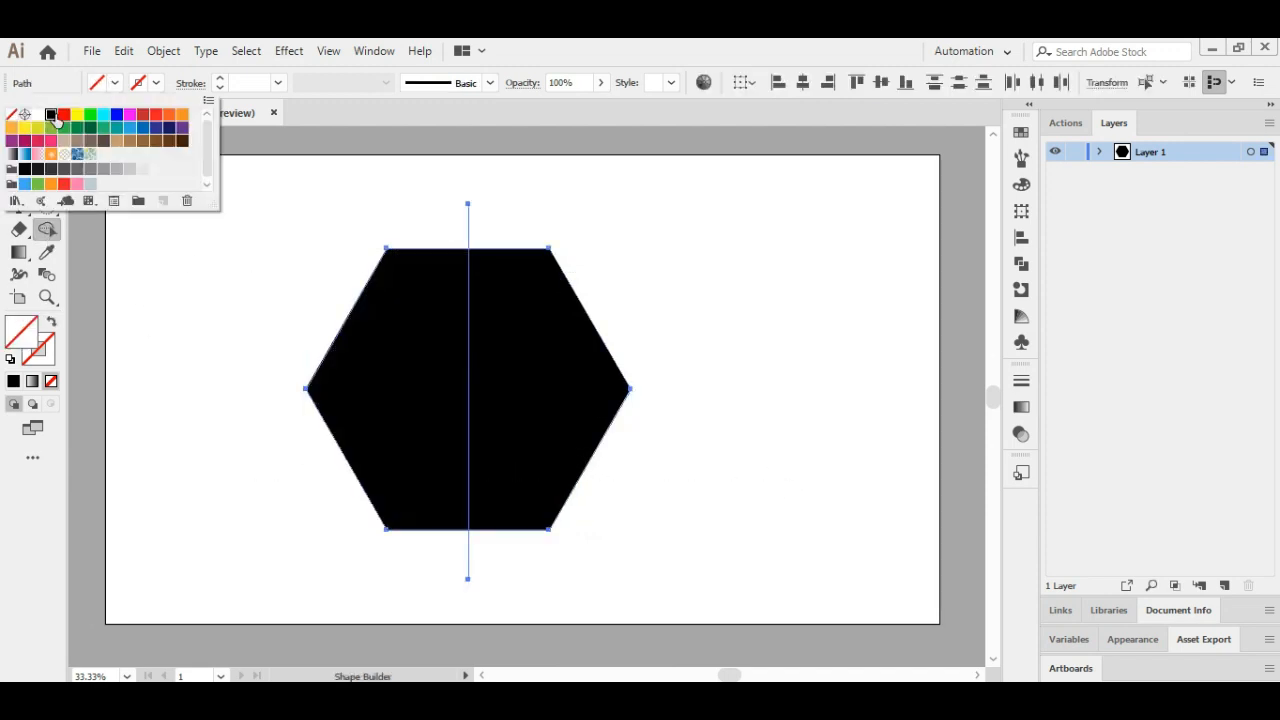
{"action": "left_click", "coordinate": [53, 114]}
{"action": "left_click", "coordinate": [374, 365]}
{"action": "left_click", "coordinate": [392, 366]}
Move the two hexagon halves apart horizontally in opposite directions.
{"action": "left_click", "coordinate": [18, 141]}
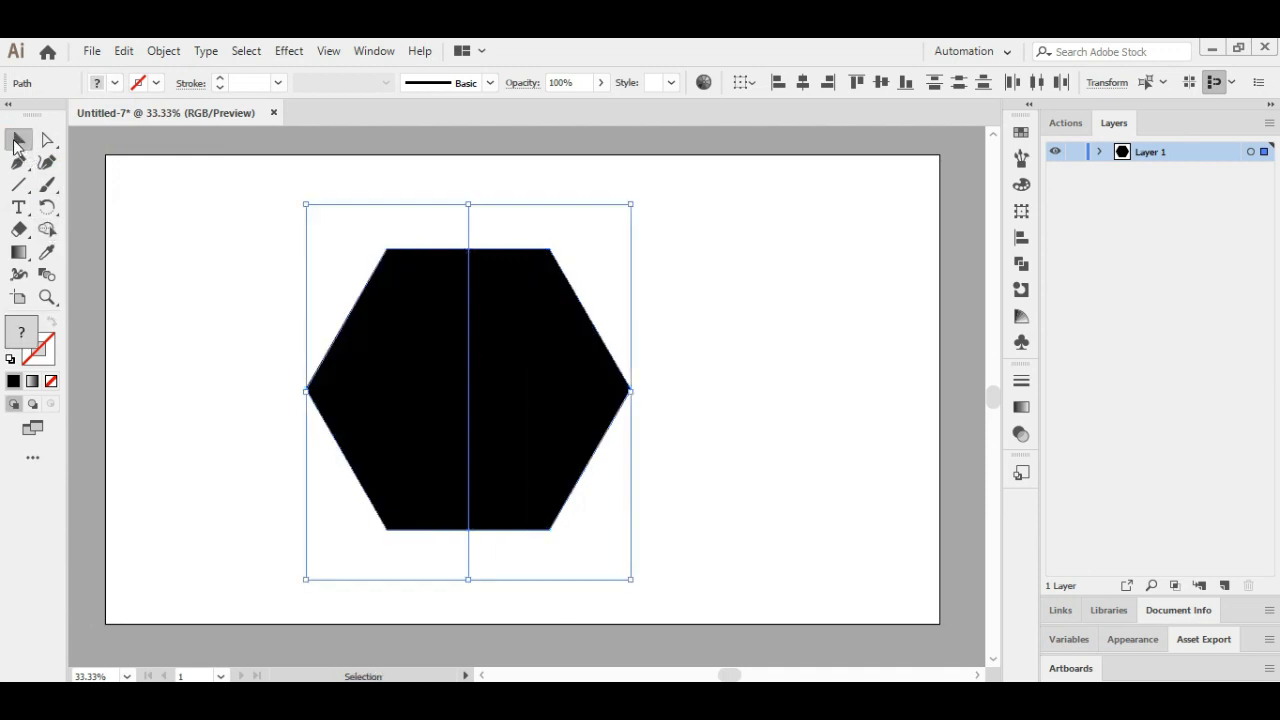
{"action": "left_click", "coordinate": [274, 229]}
{"action": "left_click_drag", "start_coordinate": [405, 352], "coordinate": [354, 352]}
{"action": "left_click_drag", "start_coordinate": [546, 362], "coordinate": [600, 362]}
Select both hexagon halves with the leftover line ends and delete them.
{"action": "left_click", "coordinate": [768, 390]}
{"action": "left_click_drag", "start_coordinate": [797, 597], "coordinate": [169, 160]}
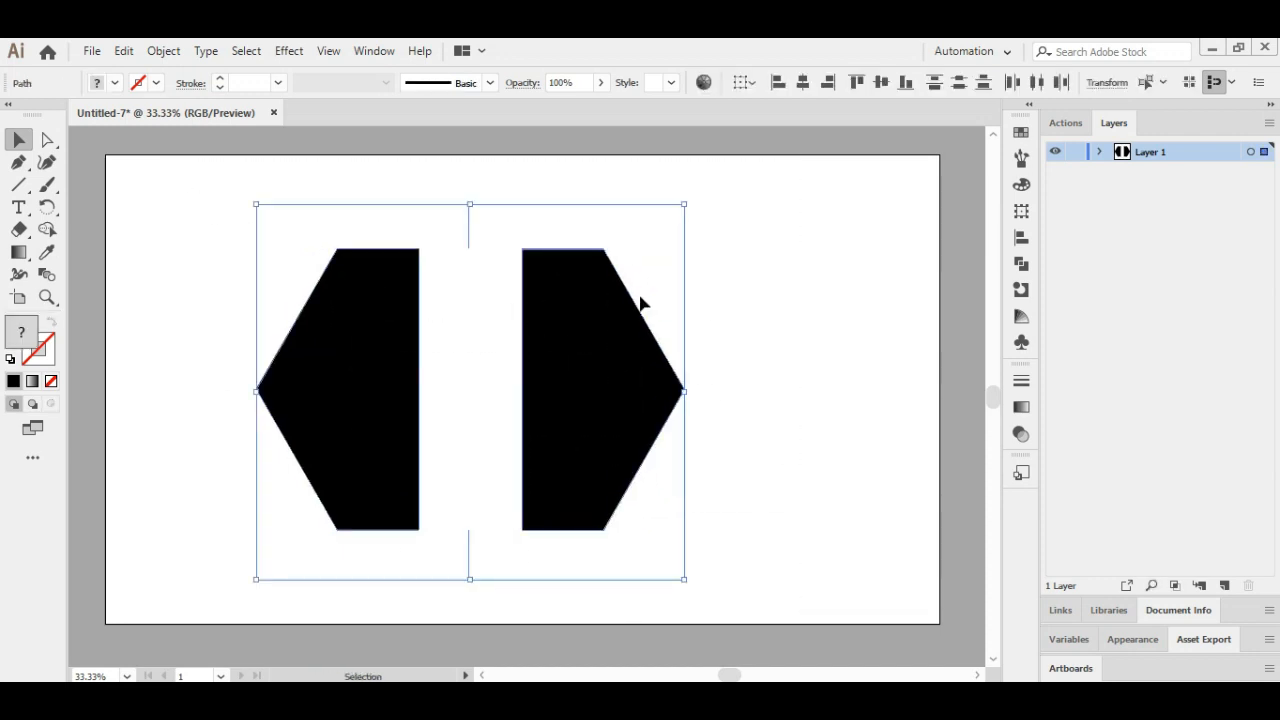
{"action": "key", "text": "Delete"}
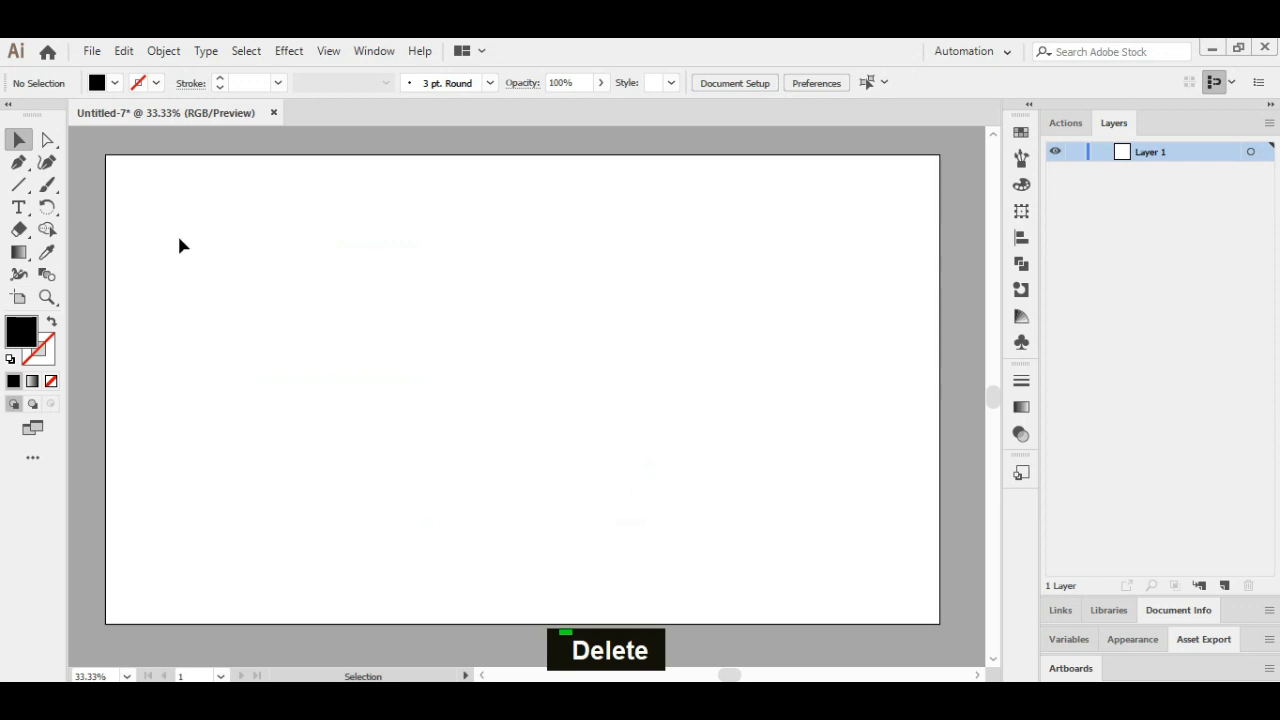
Create a black star with radii of 25 px and 50 px and 5 points near the middle of the artboard.
{"action": "left_click", "coordinate": [22, 188]}
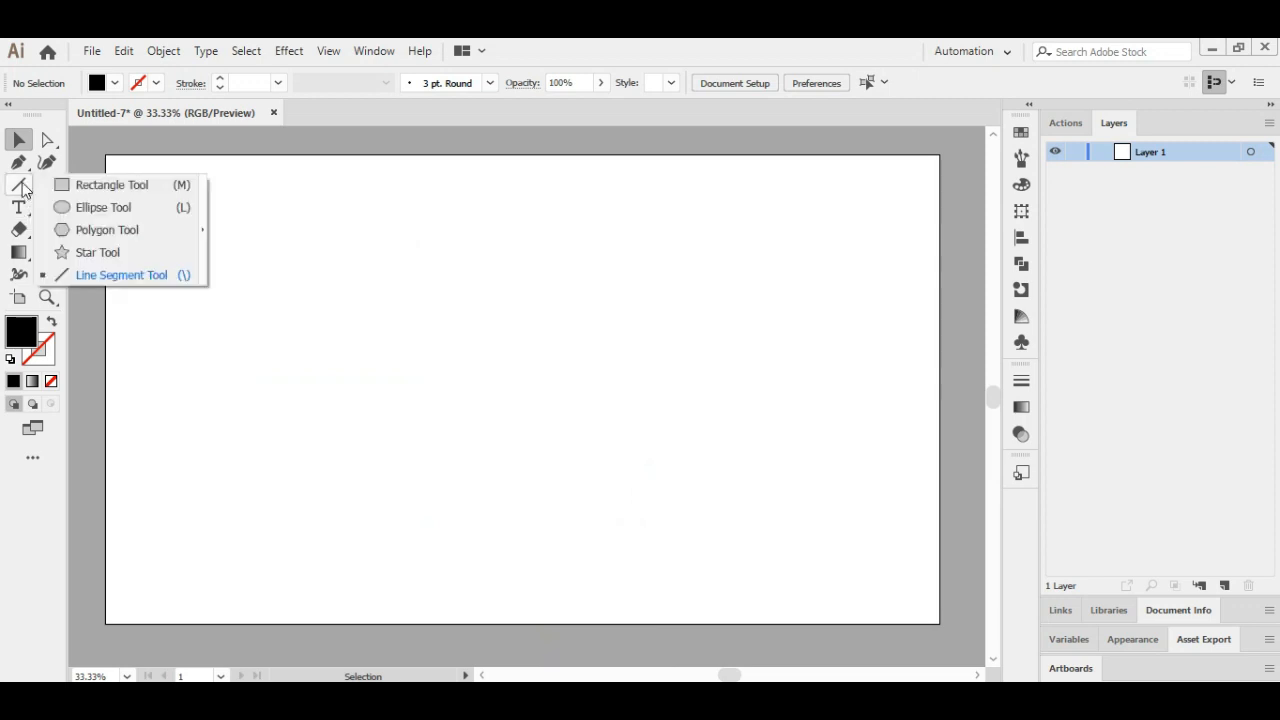
{"action": "left_click", "coordinate": [90, 256]}
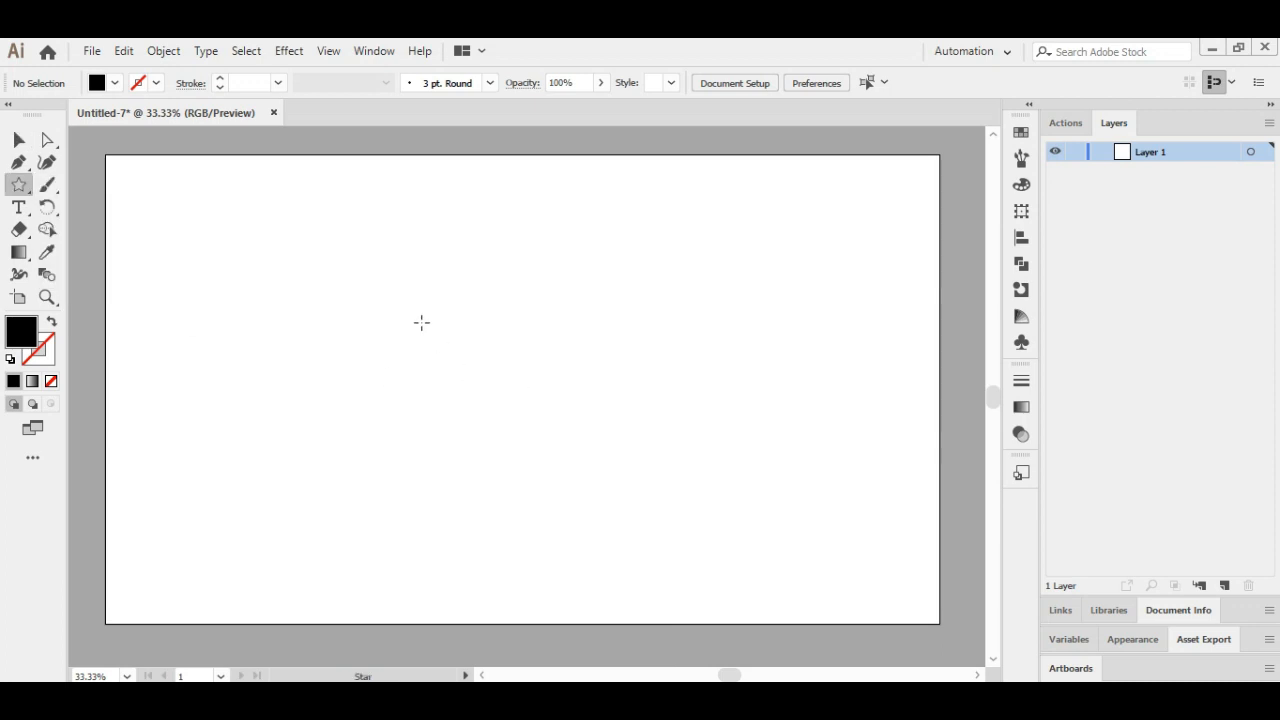
{"action": "left_click", "coordinate": [476, 399]}
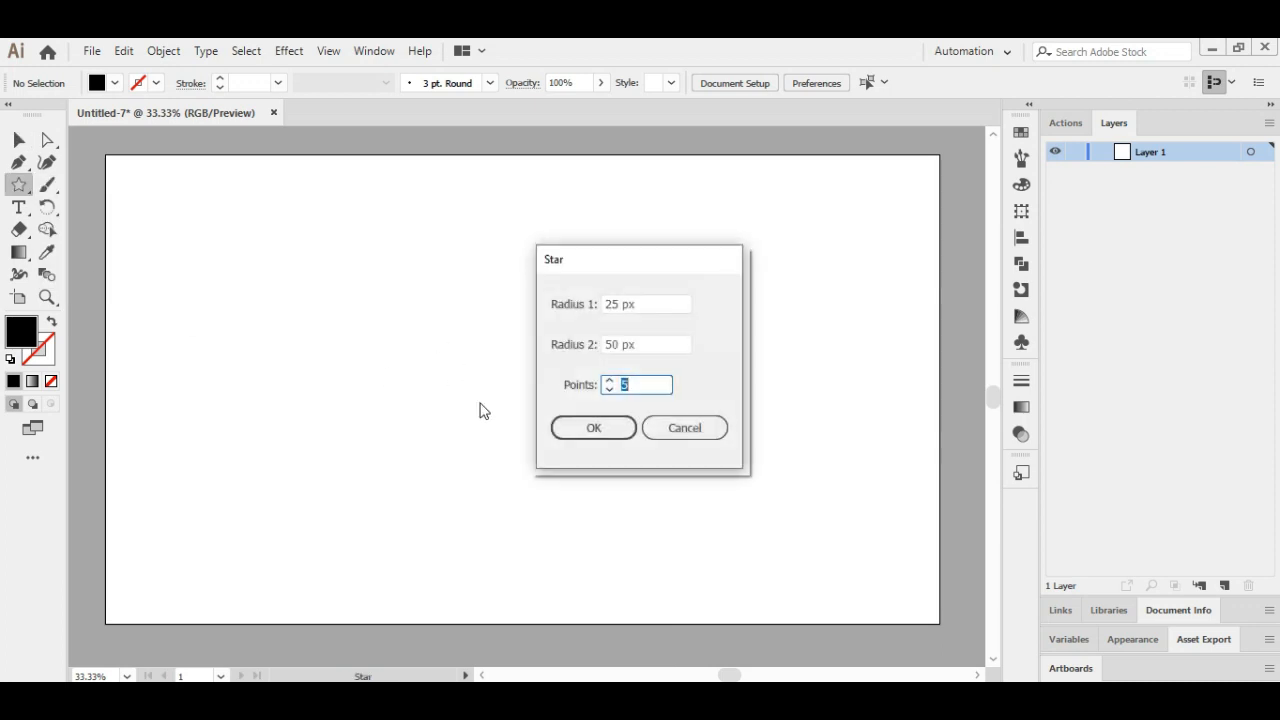
{"action": "left_click", "coordinate": [562, 429]}
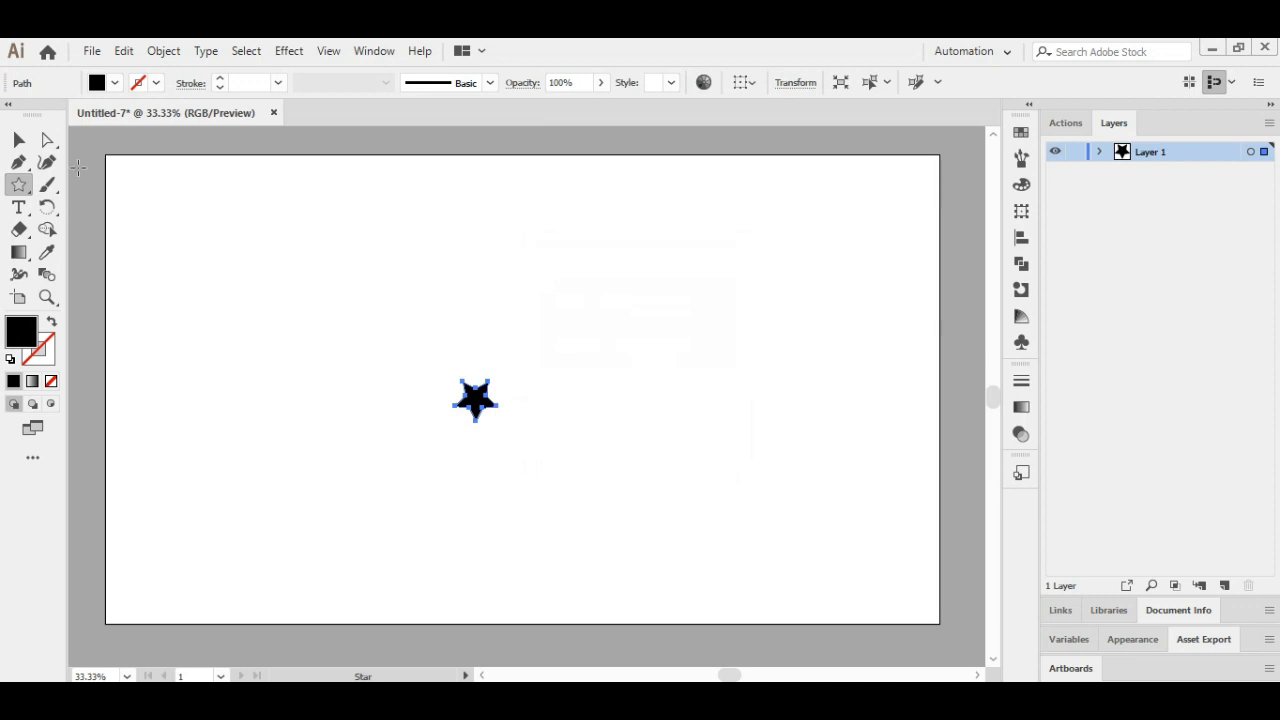
Enlarge the star to about six times its size and rotate it so one point faces up.
{"action": "key", "text": "v"}
{"action": "left_click_drag", "start_coordinate": [496, 381], "coordinate": [617, 267]}
{"action": "left_click_drag", "start_coordinate": [455, 420], "coordinate": [310, 521]}
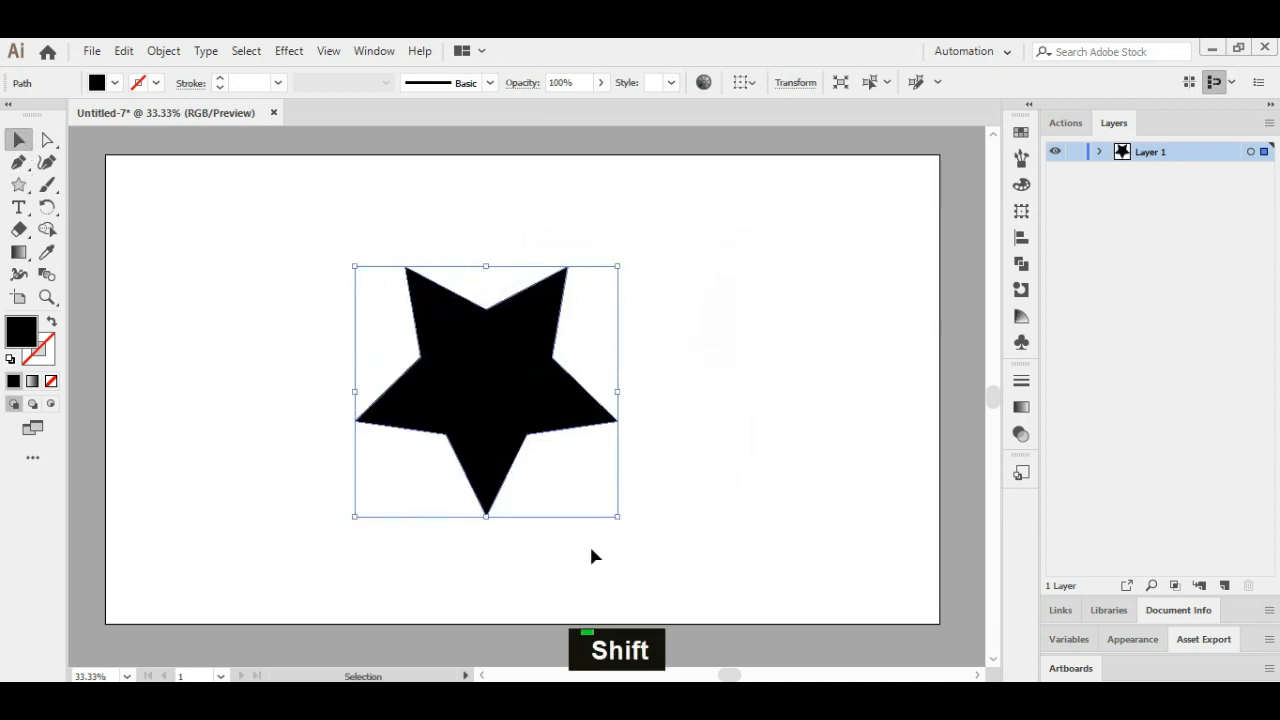
{"action": "left_click_drag", "start_coordinate": [616, 525], "coordinate": [518, 561]}
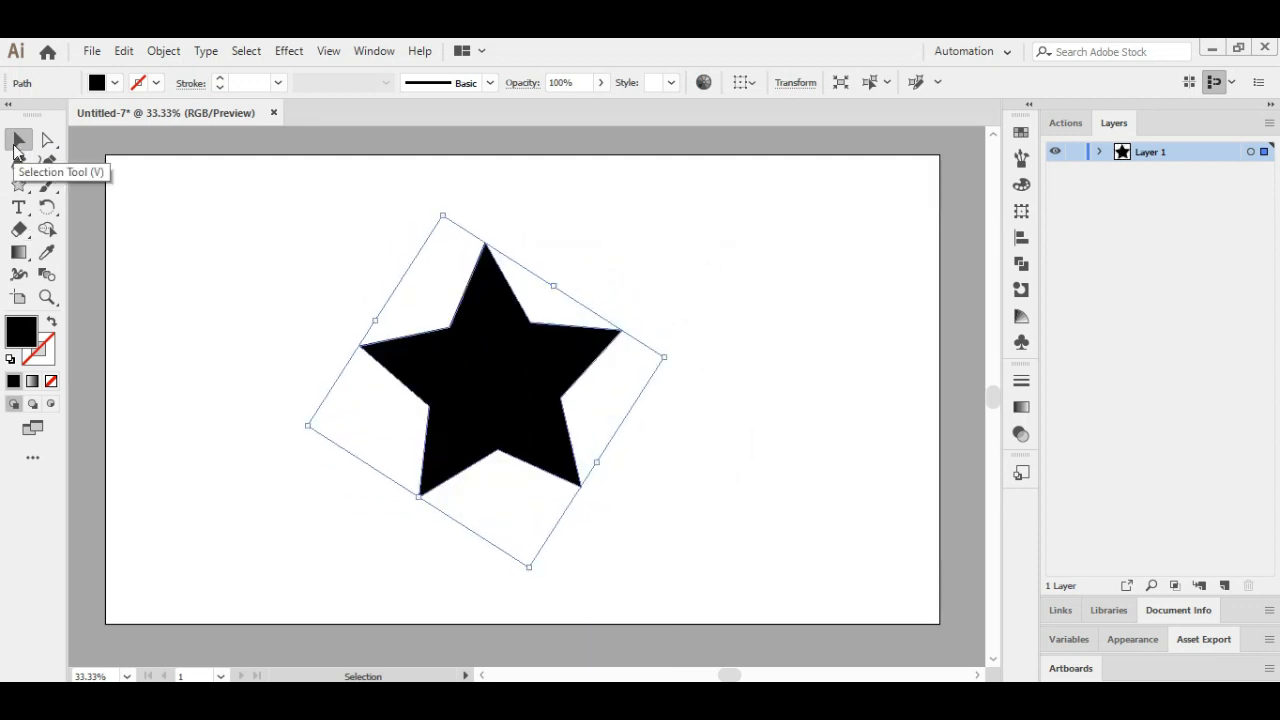
{"action": "left_click", "coordinate": [697, 366]}
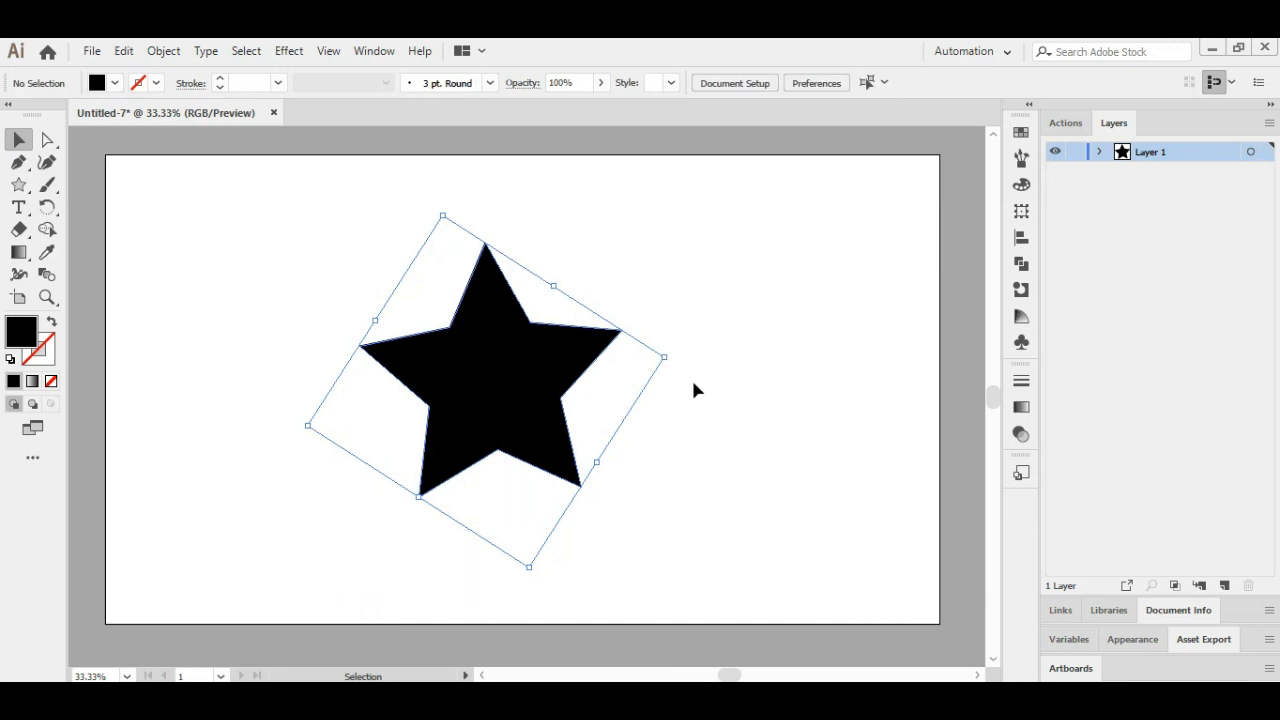
Apply Pathfinder Unite to the star to straighten its tilted bounding box.
{"action": "left_click", "coordinate": [523, 443]}
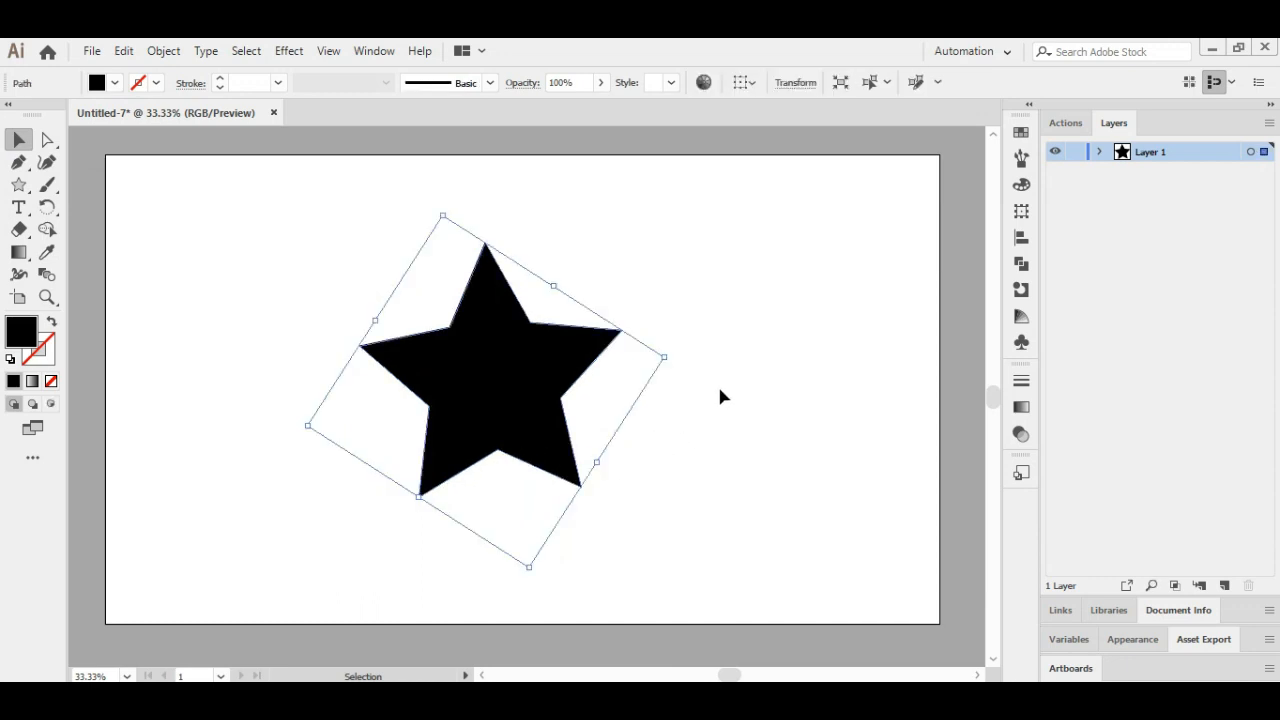
{"action": "left_click", "coordinate": [1021, 263]}
{"action": "left_click", "coordinate": [802, 174]}
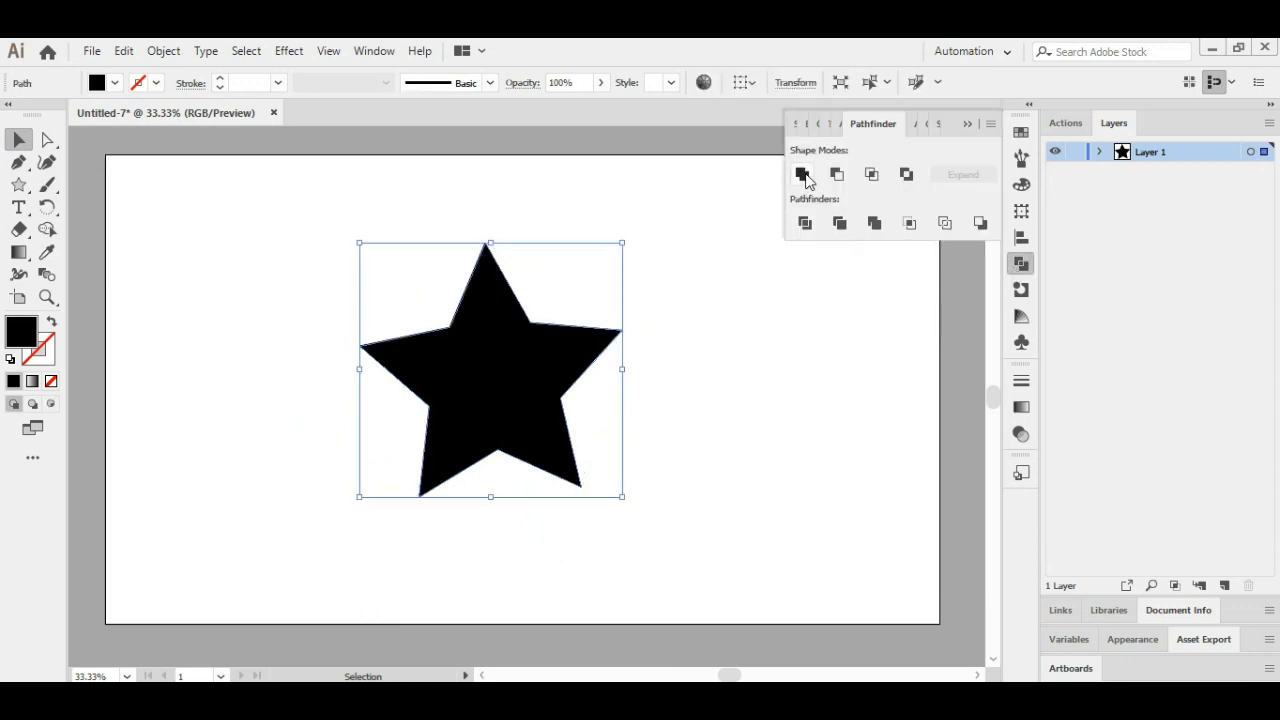
{"action": "left_click", "coordinate": [741, 334]}
Rotate the star slightly clockwise so it stands upright with level side points.
{"action": "left_click", "coordinate": [556, 440]}
{"action": "left_click", "coordinate": [624, 506]}
{"action": "left_click_drag", "start_coordinate": [627, 504], "coordinate": [420, 322]}
{"action": "mouse_move", "coordinate": [619, 517]}
{"action": "left_mouse_down"}
{"action": "mouse_move", "coordinate": [606, 523]}
{"action": "mouse_move", "coordinate": [623, 520]}
{"action": "left_mouse_up"}
{"action": "left_click", "coordinate": [697, 443]}
Draw a vertical line segment through the star from above its upper point to below its lower notch.
{"action": "right_click", "coordinate": [18, 184]}
{"action": "left_click", "coordinate": [100, 274]}
{"action": "mouse_move", "coordinate": [494, 213]}
{"action": "left_mouse_down"}
{"action": "mouse_move", "coordinate": [493, 368]}
{"action": "mouse_move", "coordinate": [468, 498]}
{"action": "left_mouse_up"}
{"action": "key", "text": "v"}
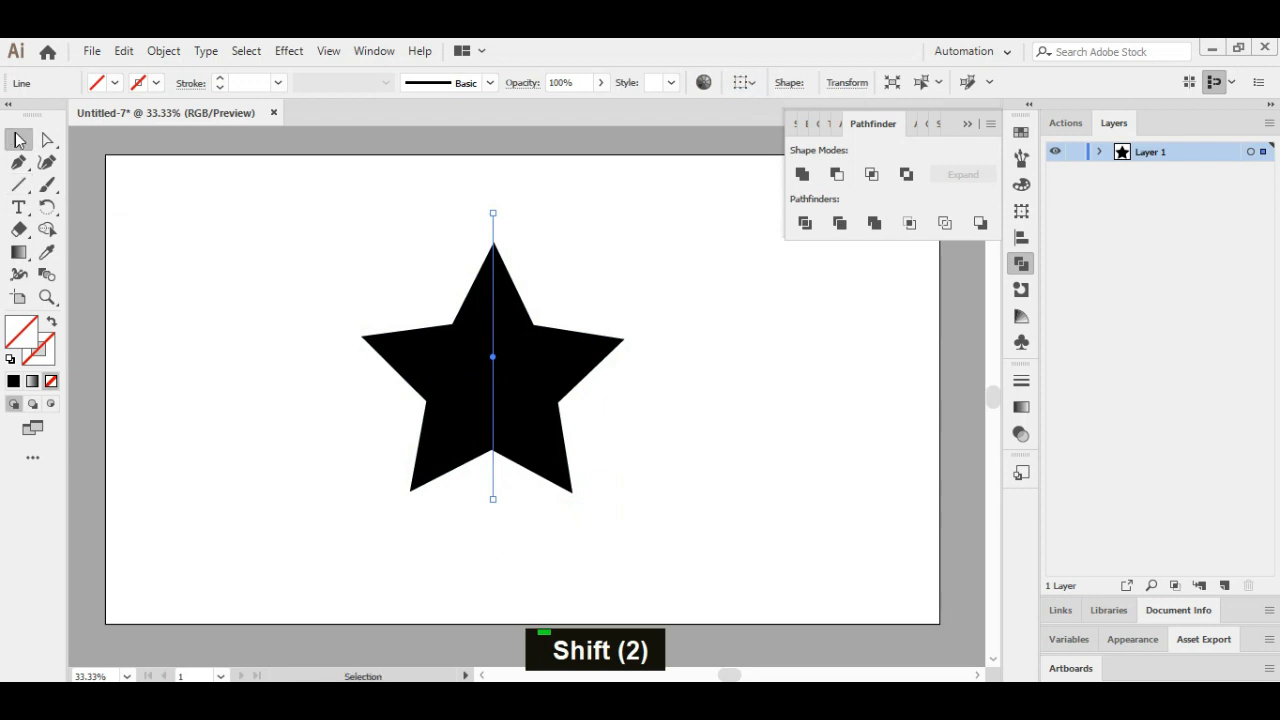
{"action": "left_click_drag", "start_coordinate": [276, 268], "coordinate": [650, 428]}
{"action": "key", "text": "shift+m"}
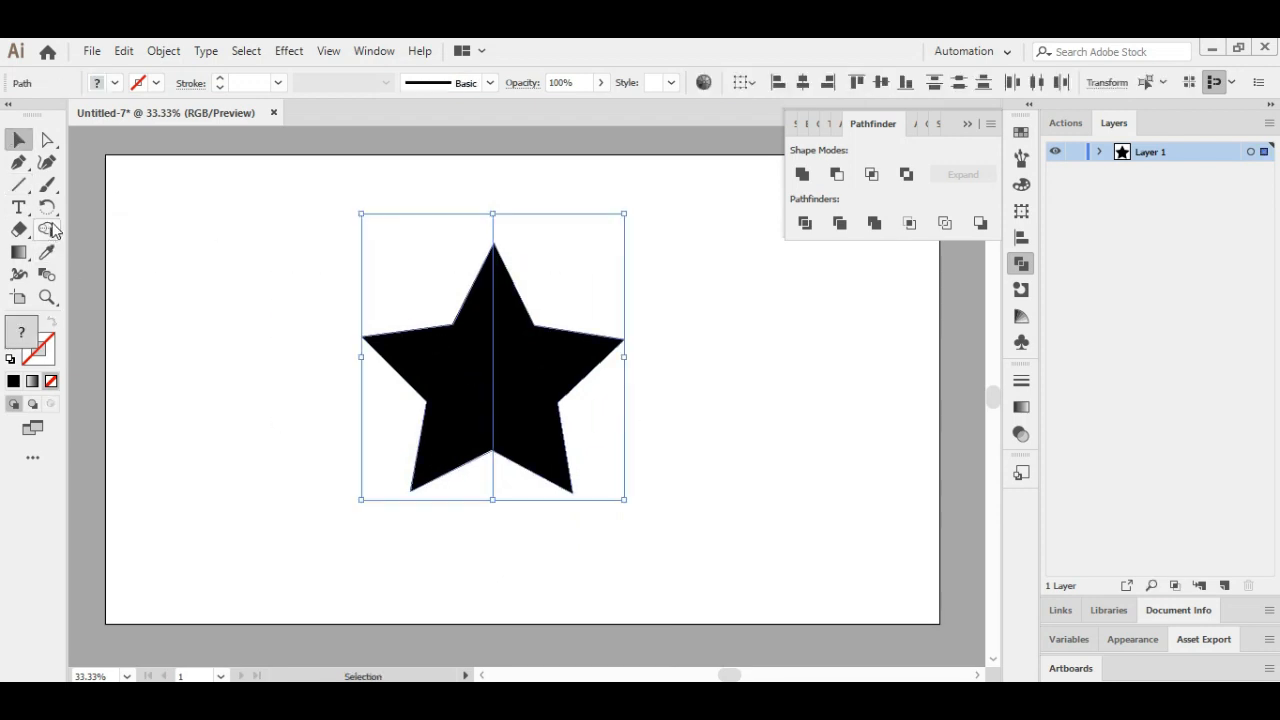
{"action": "left_click", "coordinate": [19, 140]}
{"action": "left_click", "coordinate": [150, 205]}
Set the fill to black and split the star along the line into two halves with the Shape Builder.
{"action": "left_click", "coordinate": [115, 83]}
{"action": "left_click", "coordinate": [51, 114]}
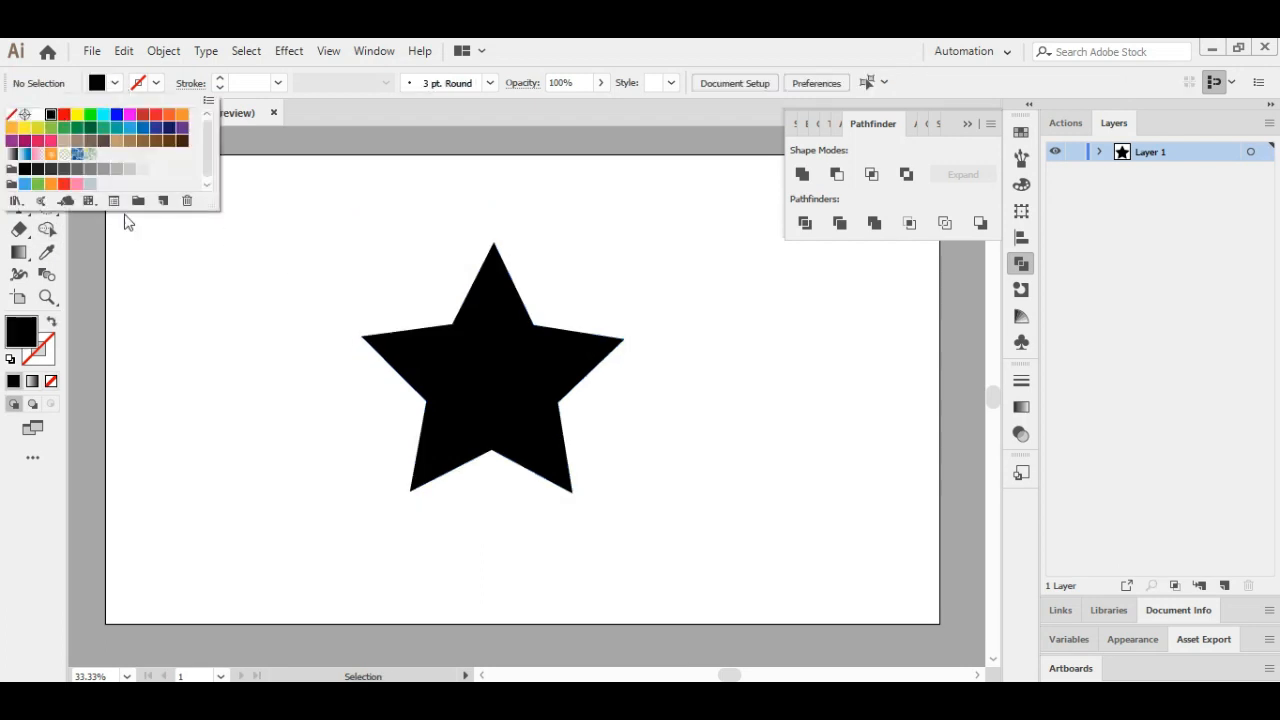
{"action": "left_click", "coordinate": [113, 256]}
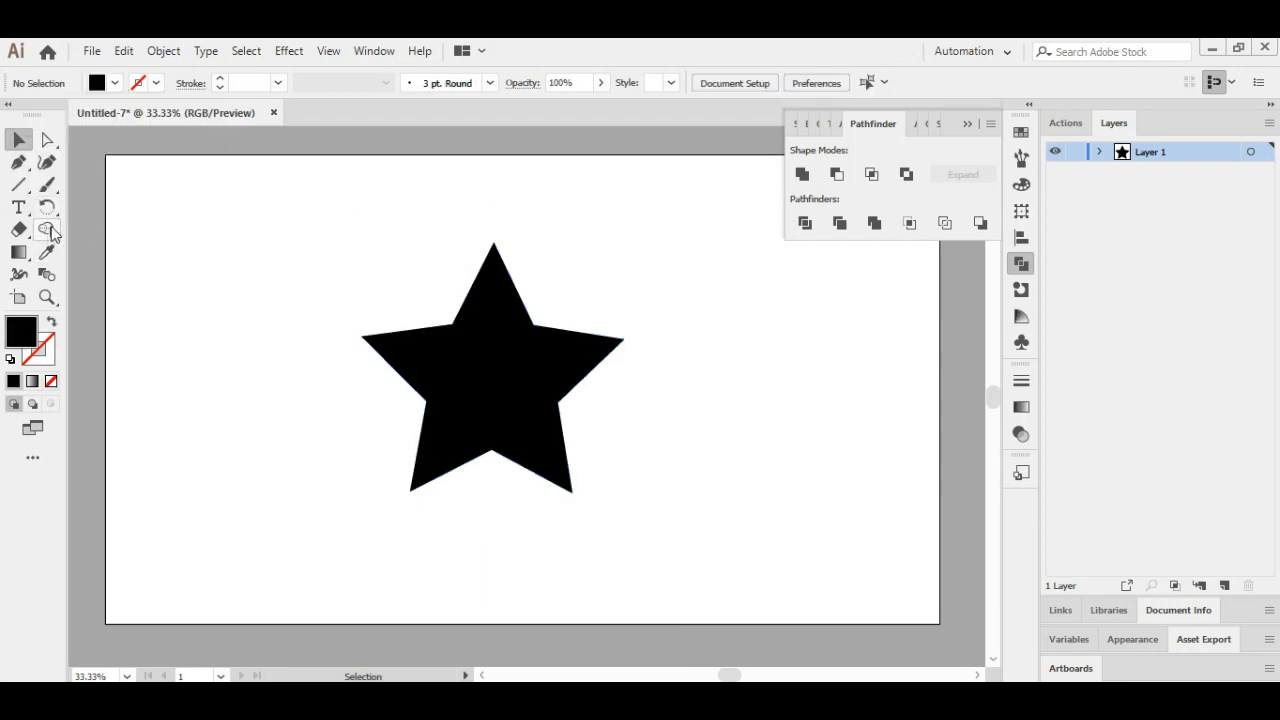
{"action": "key", "text": "ctrl+a"}
{"action": "key", "text": "shift+m"}
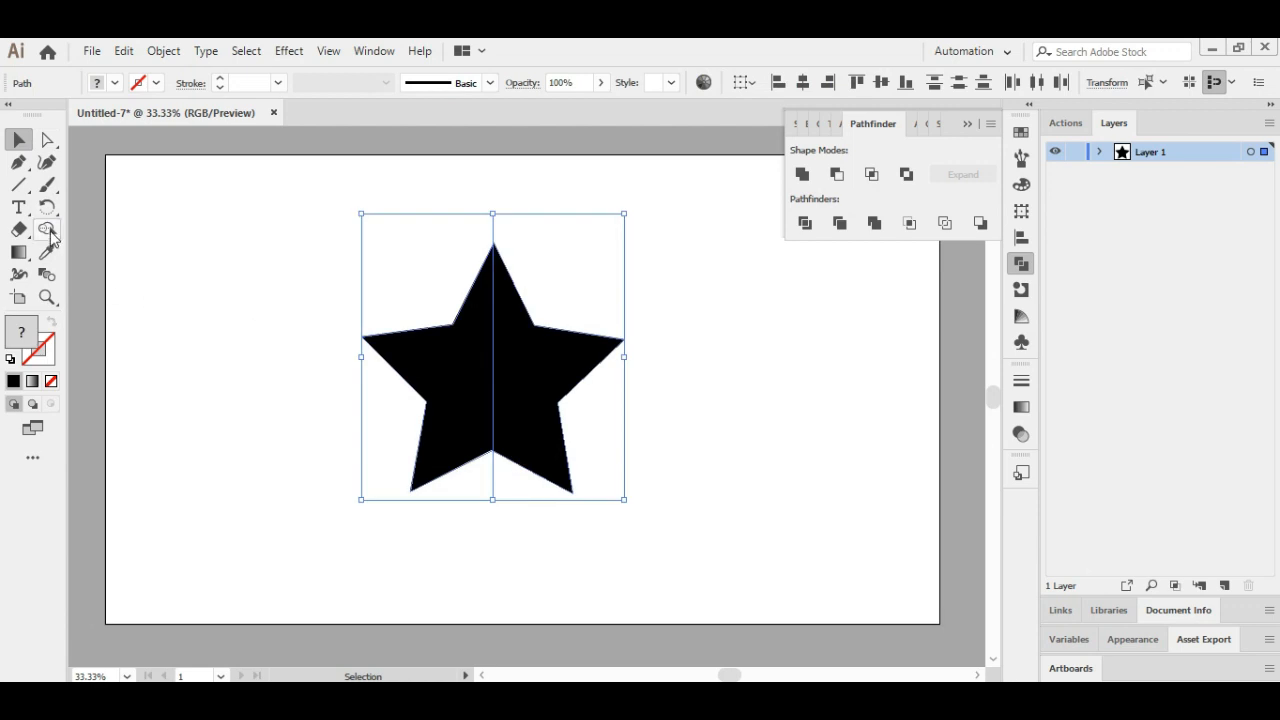
{"action": "left_click", "coordinate": [19, 140]}
{"action": "left_click", "coordinate": [302, 282]}
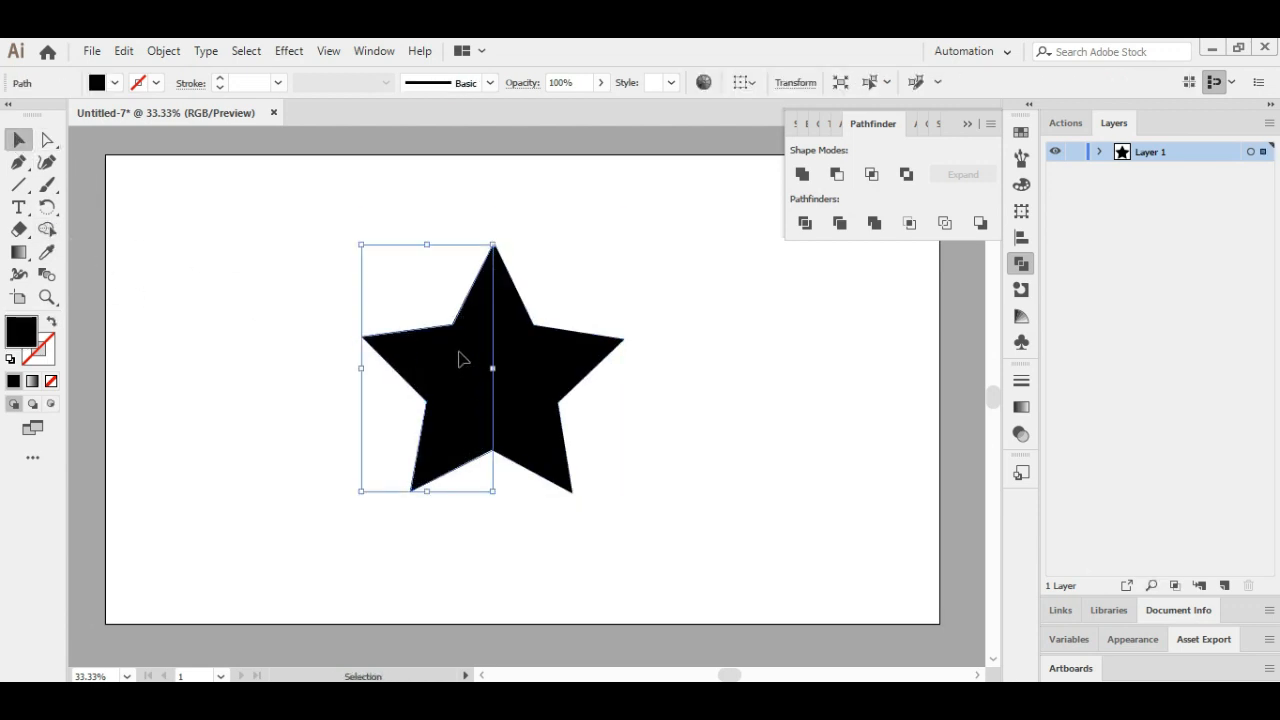
Move the two star halves apart horizontally in opposite directions.
{"action": "left_click_drag", "start_coordinate": [460, 357], "coordinate": [383, 366]}
{"action": "left_click_drag", "start_coordinate": [553, 375], "coordinate": [610, 376]}
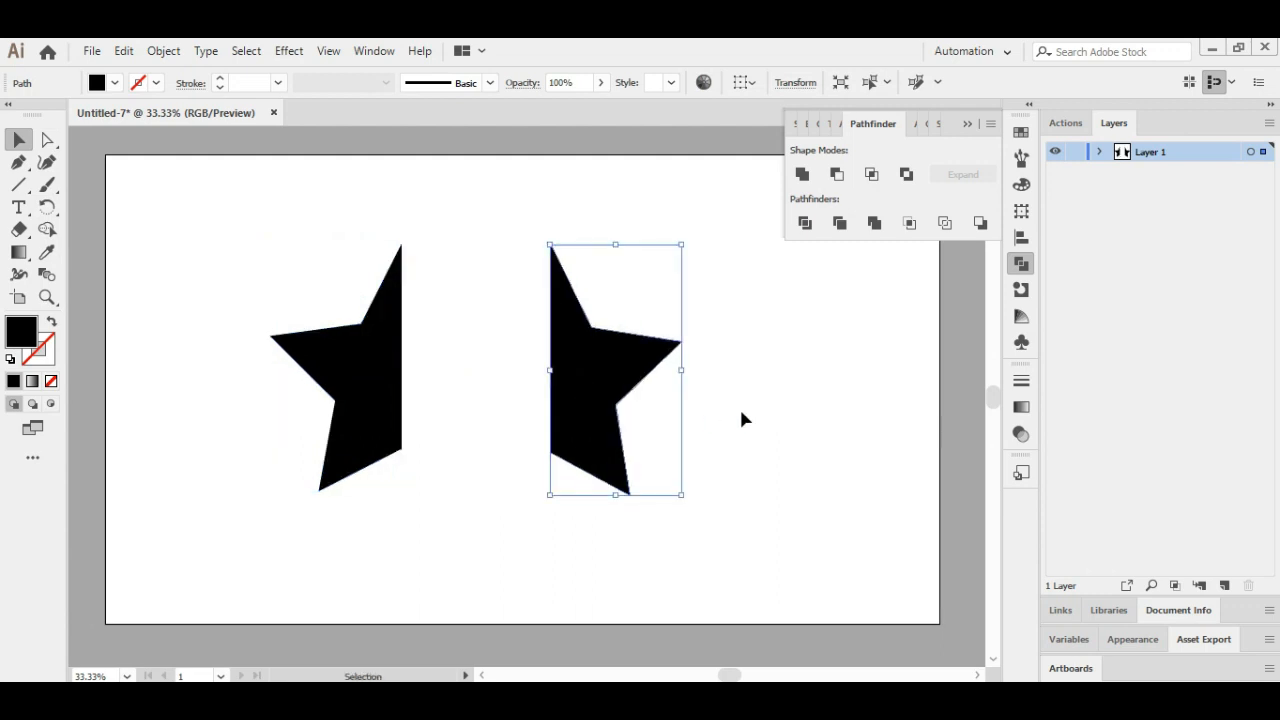
{"action": "left_click", "coordinate": [738, 418]}
Delete both star halves with the leftover line ends and collapse the Pathfinder options.
{"action": "left_click_drag", "start_coordinate": [208, 210], "coordinate": [819, 581]}
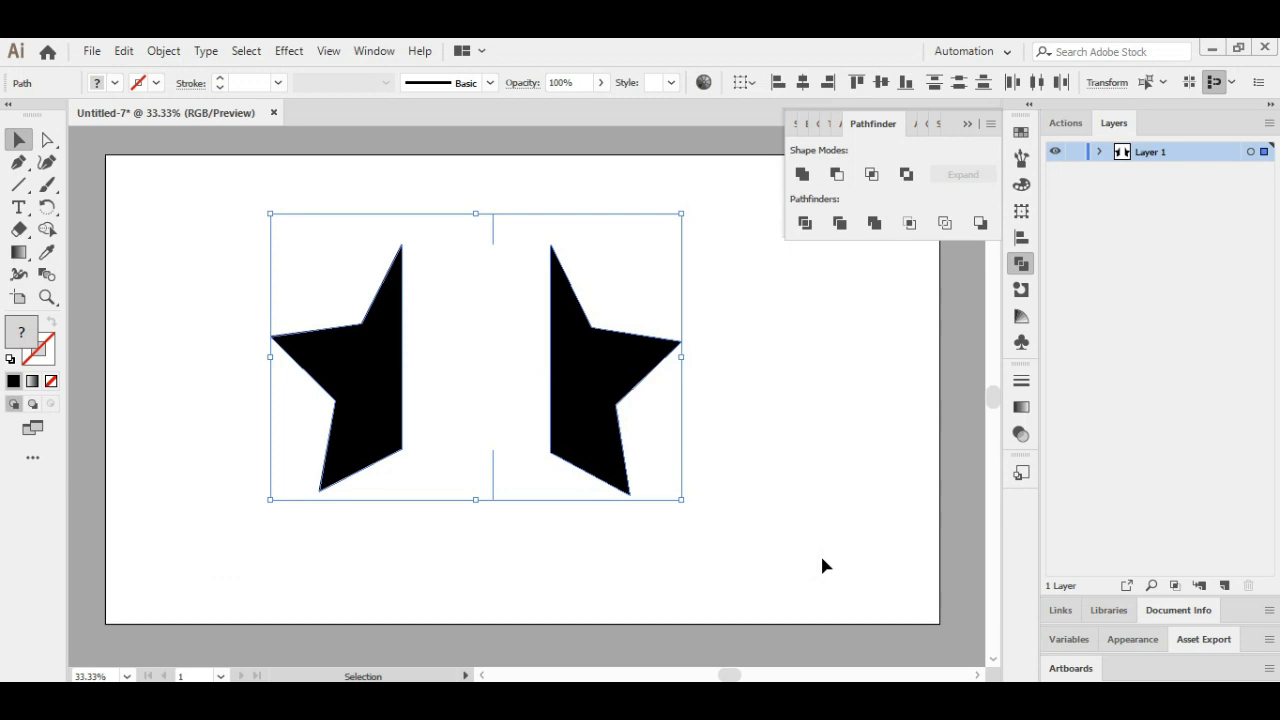
{"action": "key", "text": "Delete"}
{"action": "left_click", "coordinate": [967, 124]}
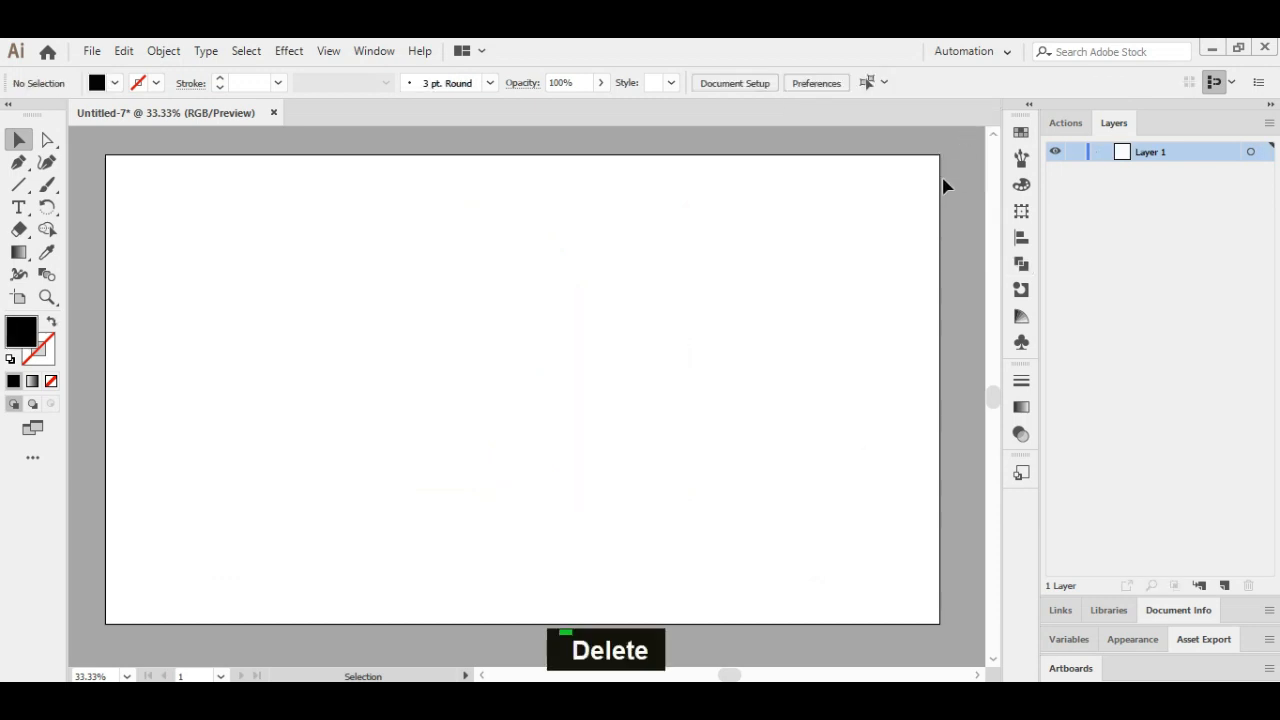
{"action": "left_click", "coordinate": [19, 188]}
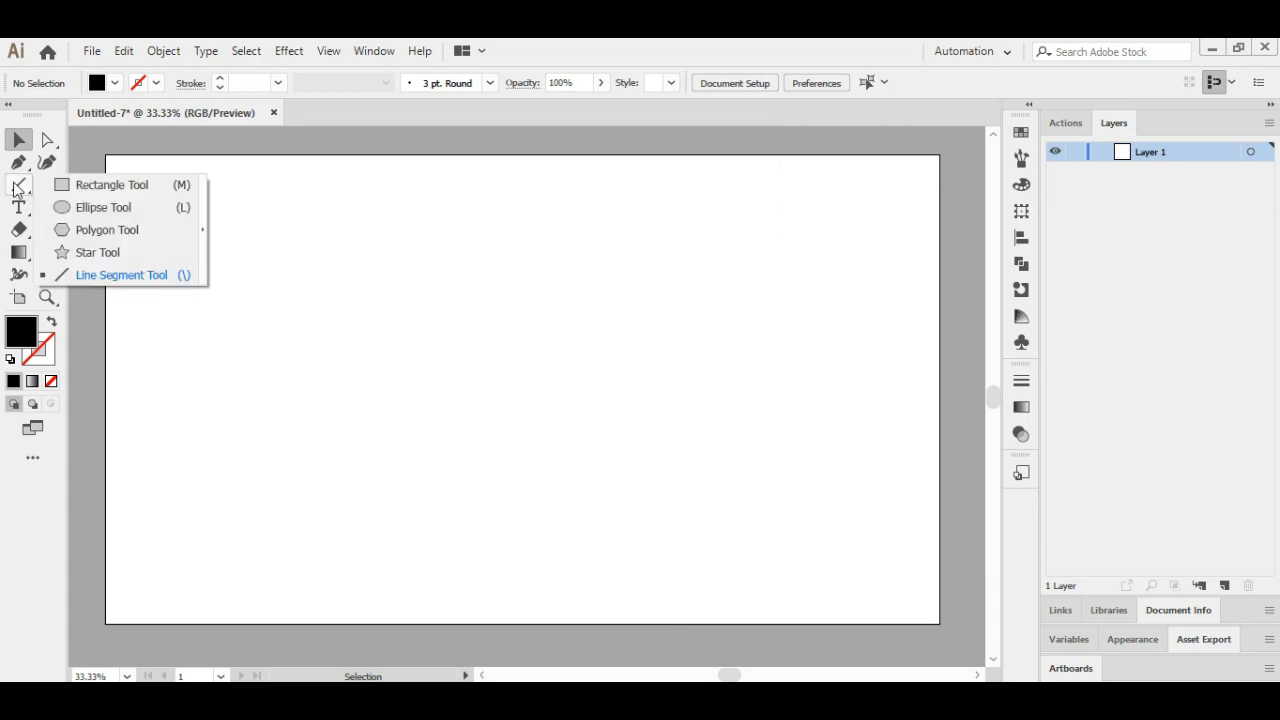
{"action": "left_click", "coordinate": [18, 140]}
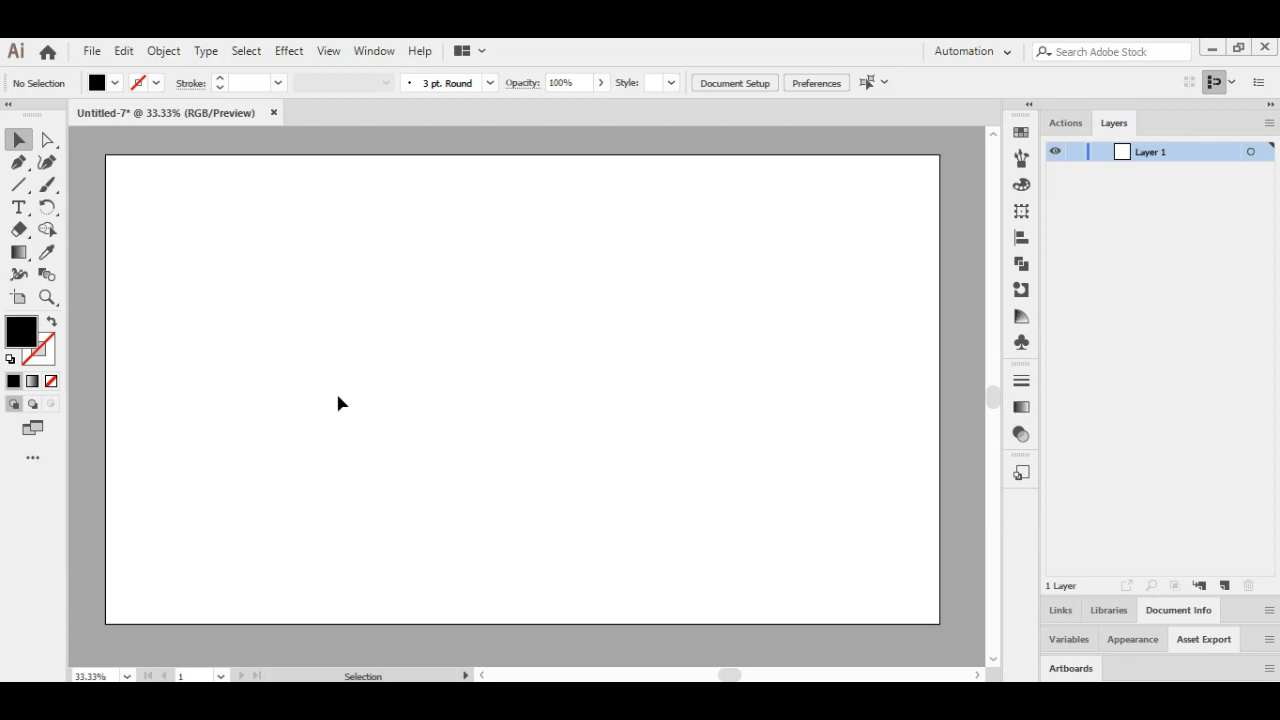